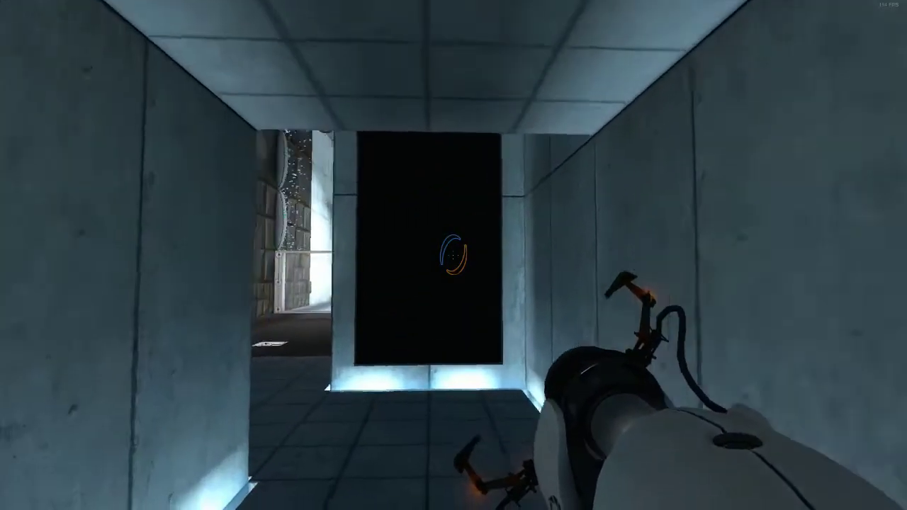
Enter the padded room and drop through a blue portal on the lit floor
key(w)
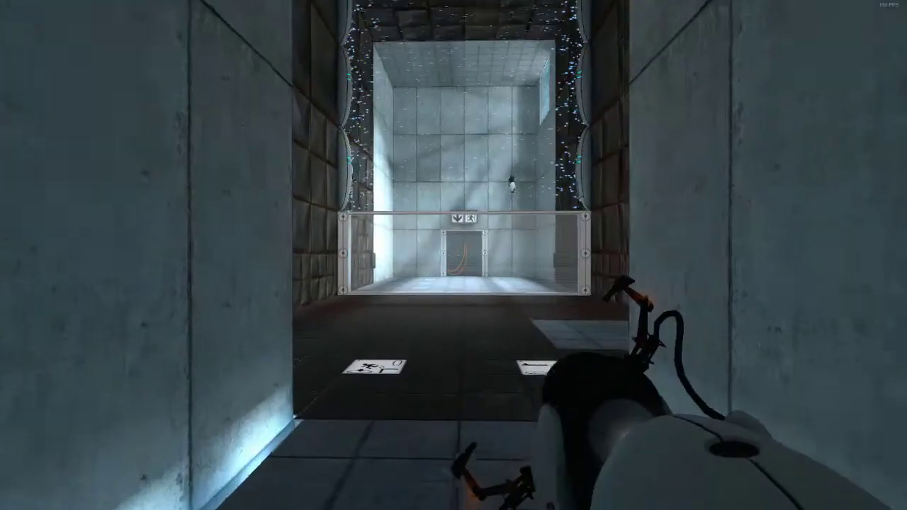
key(w)
click(454, 256)
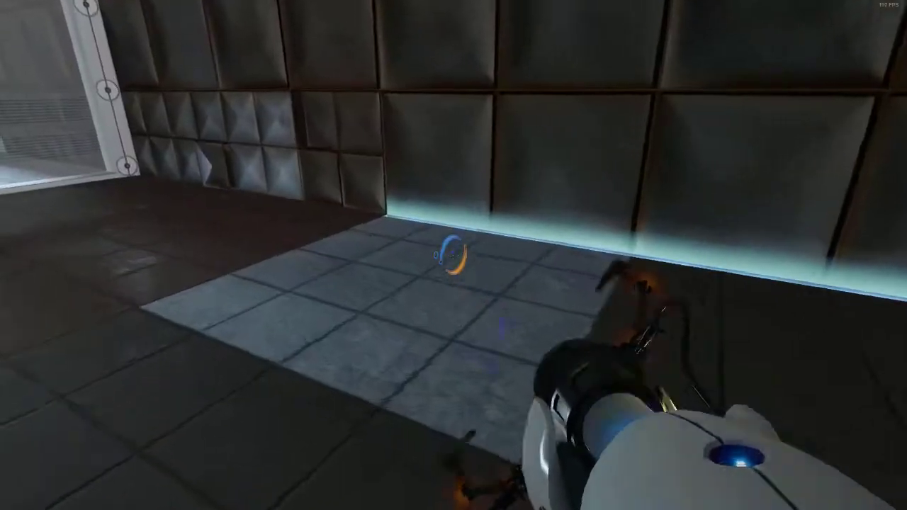
click(454, 255)
key(w)
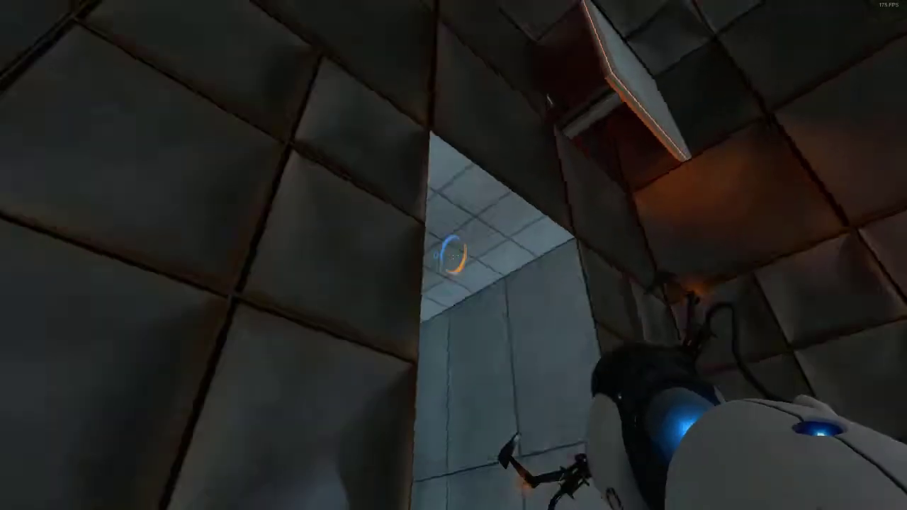
key(w)
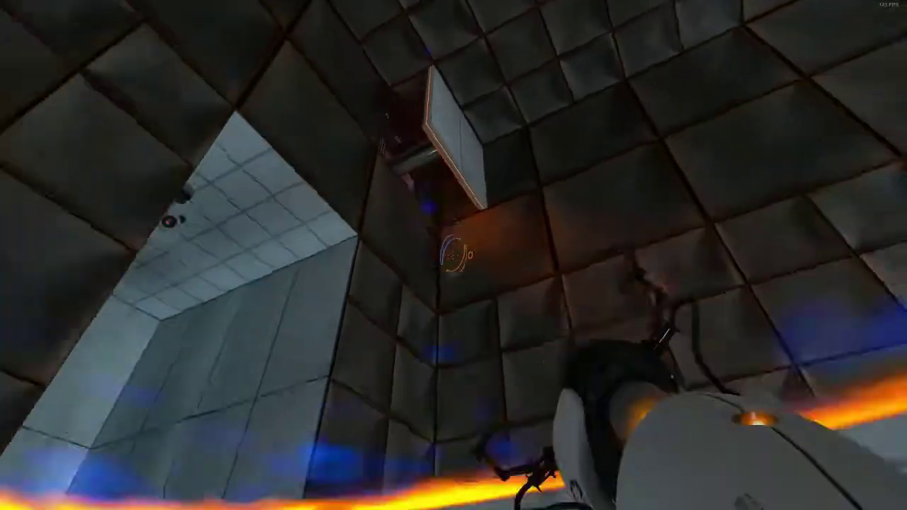
Link blue and orange portals across the chamber, then walk through the far doorway
click(453, 255)
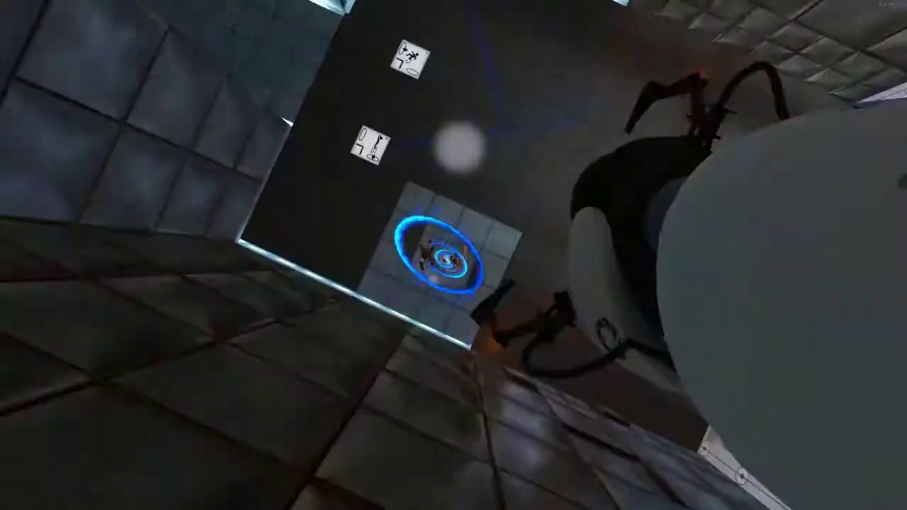
right_click(454, 255)
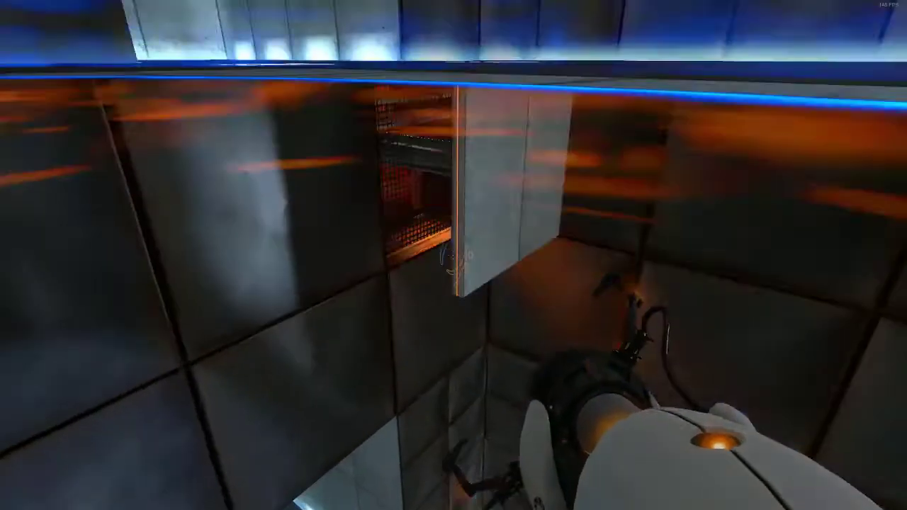
key(w)
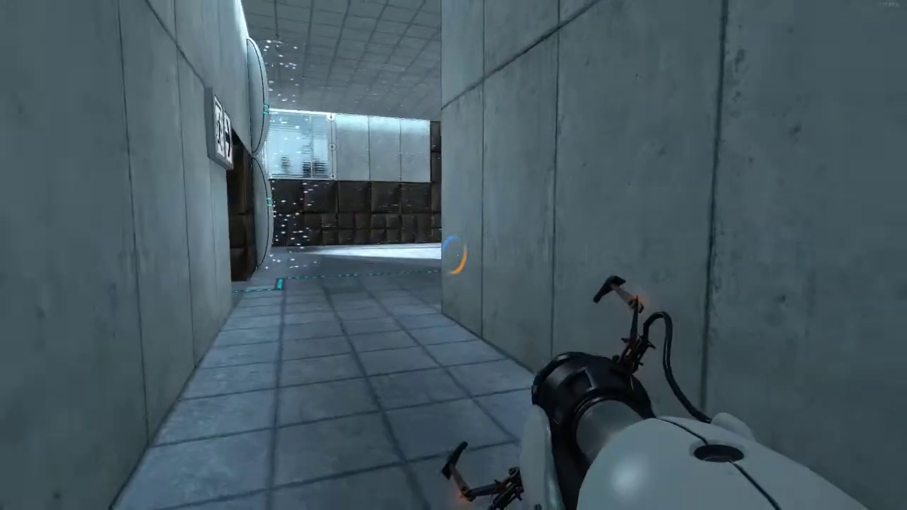
Walk into the pillared chamber and cross toward the red-lit wall fixture
key(w)
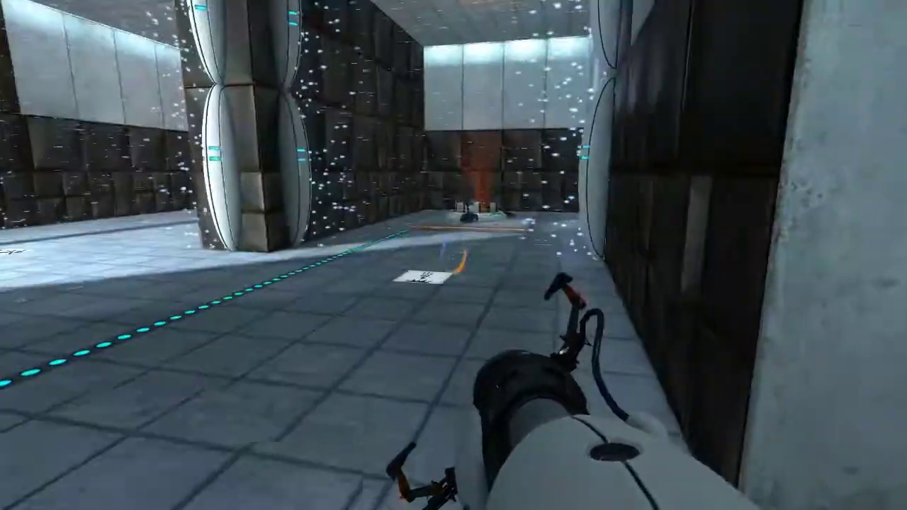
key(w)
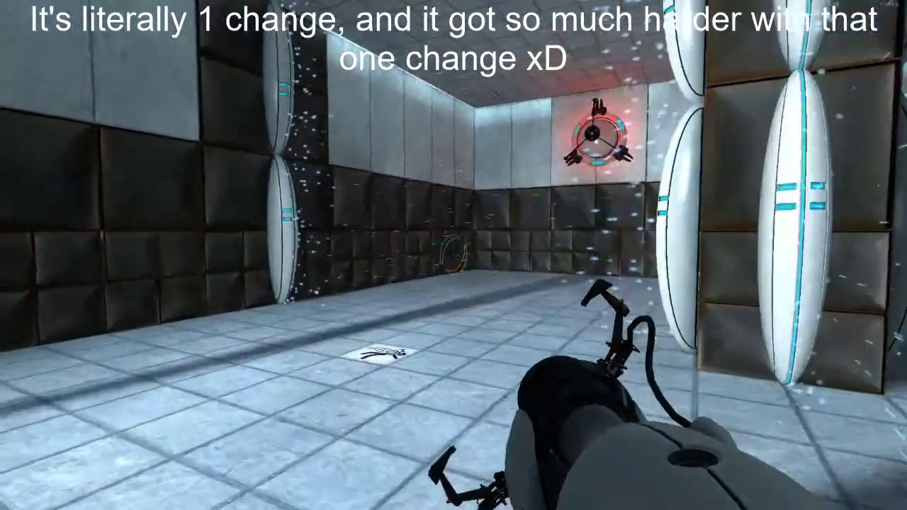
key(w)
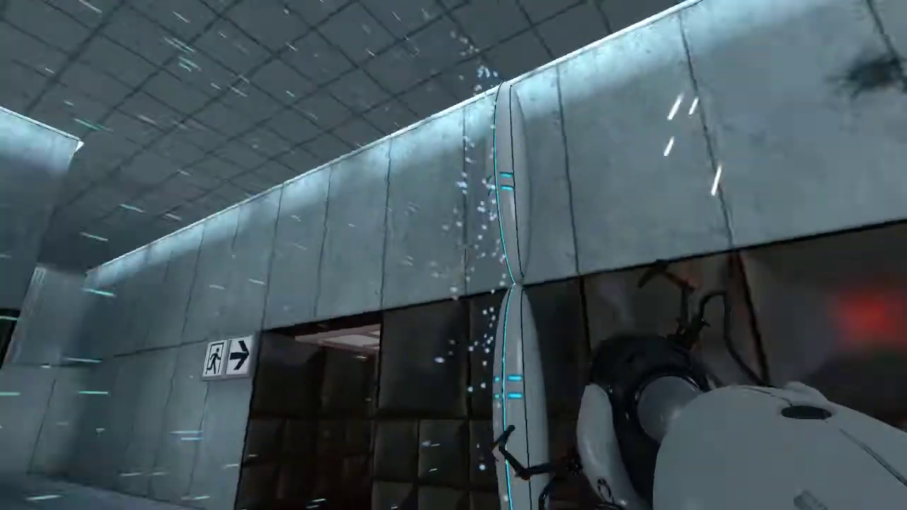
key(w)
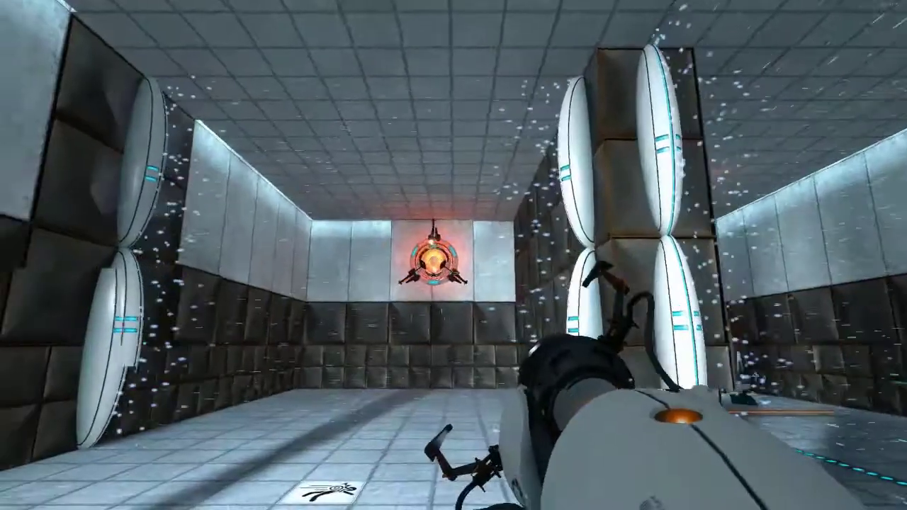
key(w)
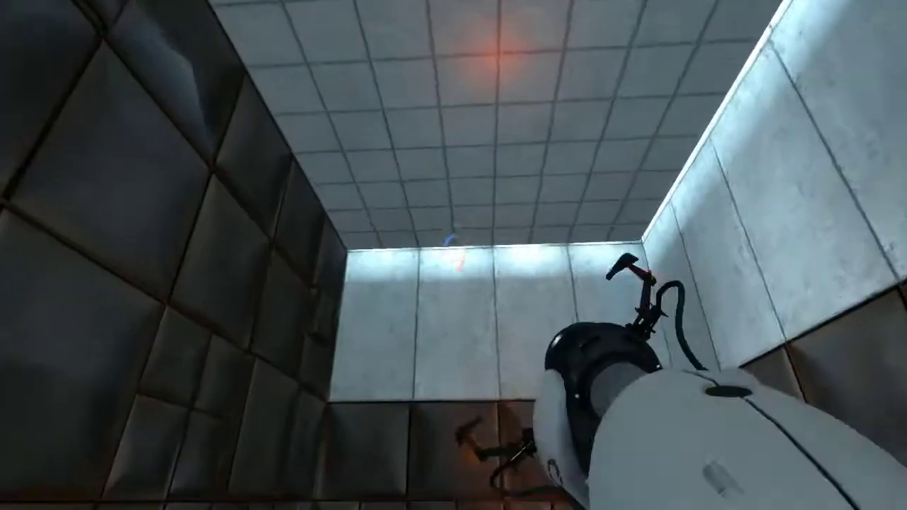
Chain portals between far wall, ceiling and opposite walls to move through the chamber
right_click(454, 255)
click(454, 256)
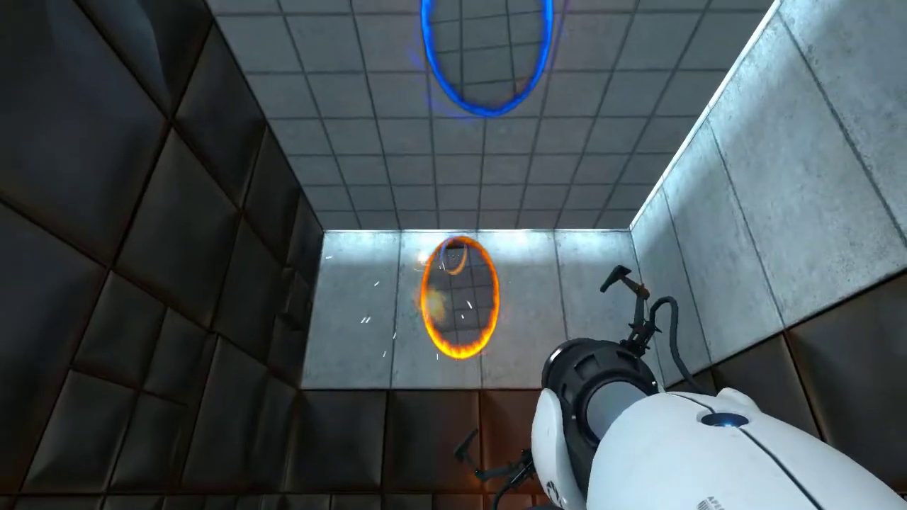
click(454, 256)
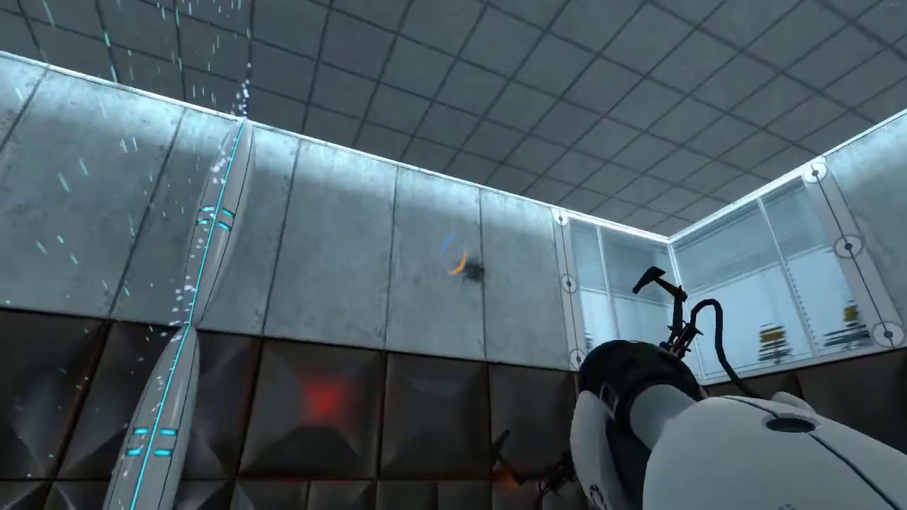
click(454, 255)
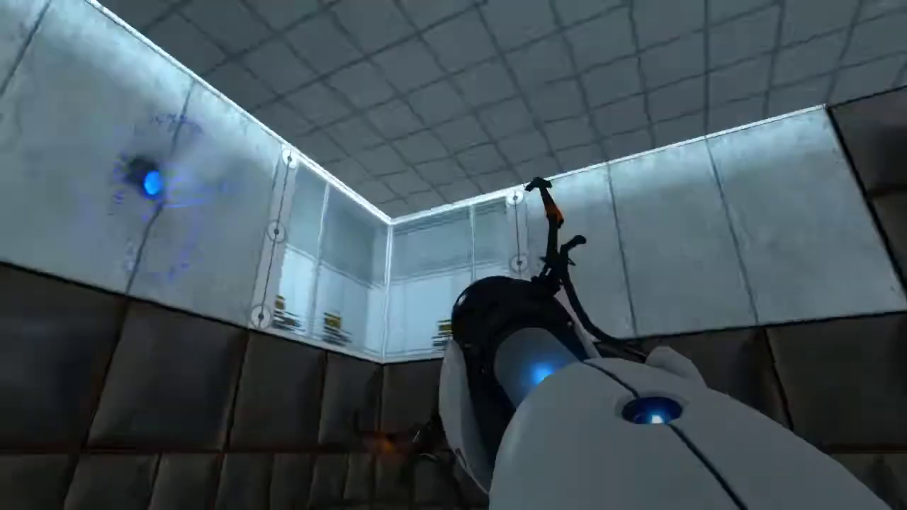
right_click(453, 255)
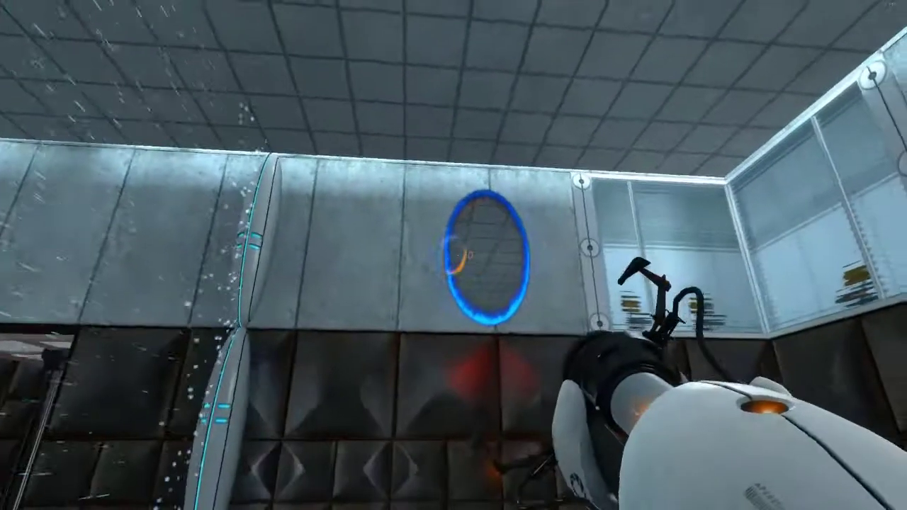
key(w)
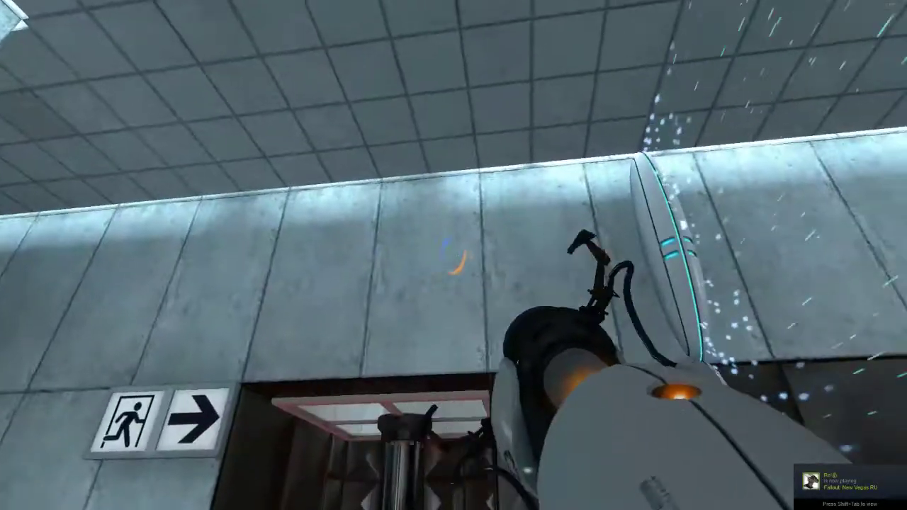
Portal into the dark room, then take an orange wall portal into the corridor
click(453, 255)
key(w)
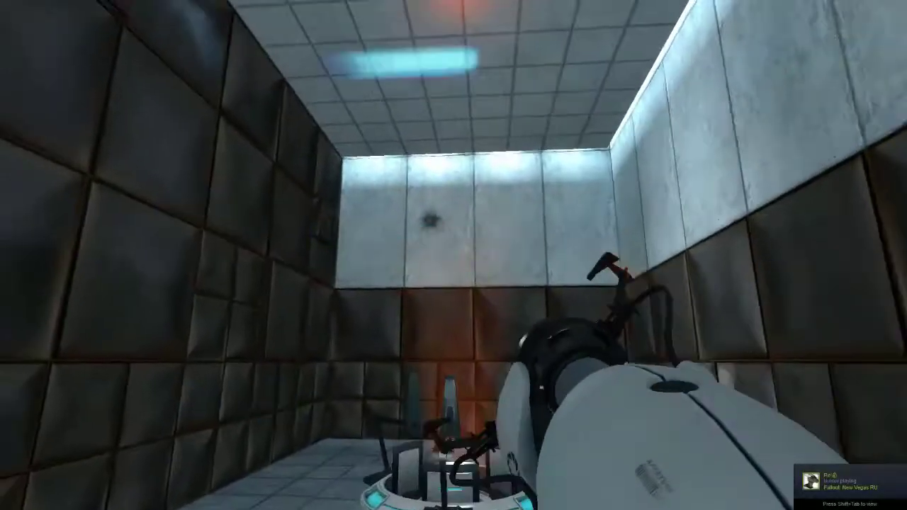
right_click(454, 255)
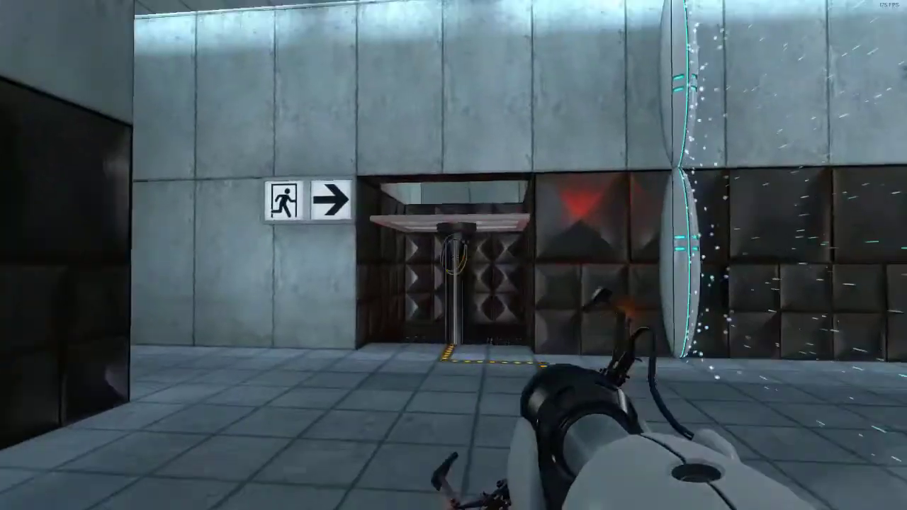
key(w)
right_click(454, 255)
key(w)
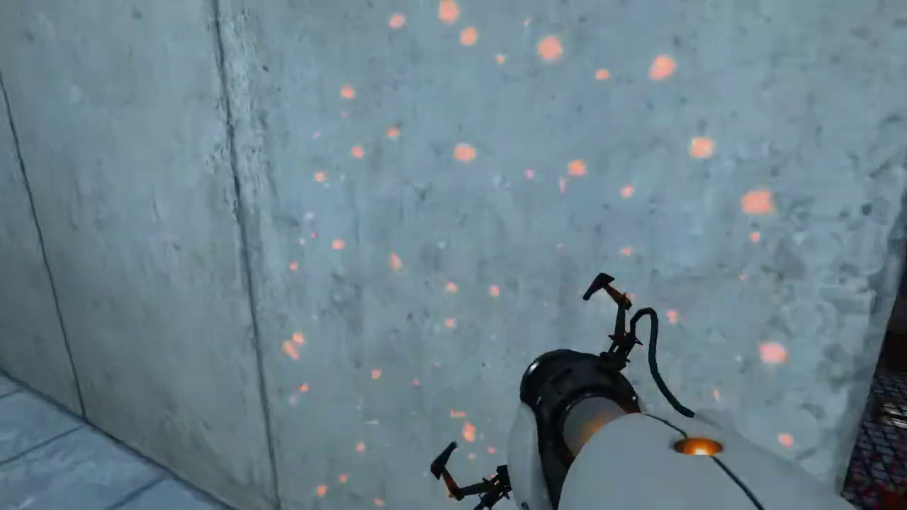
key(w)
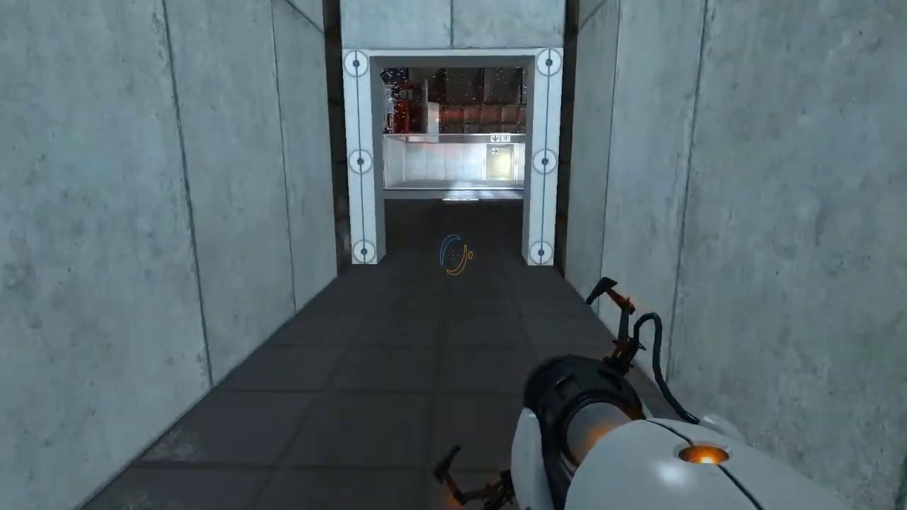
Cross the tiled room and corridor, then drop through an orange floor portal
key(w)
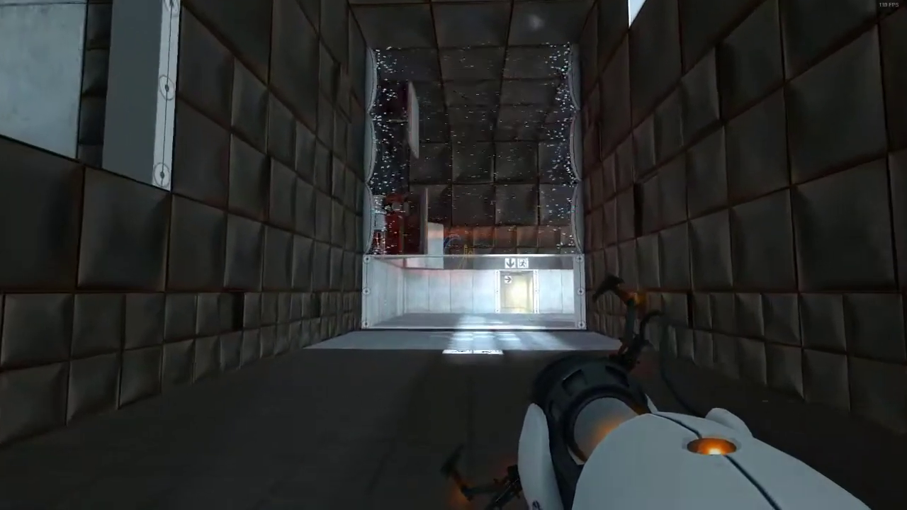
key(w)
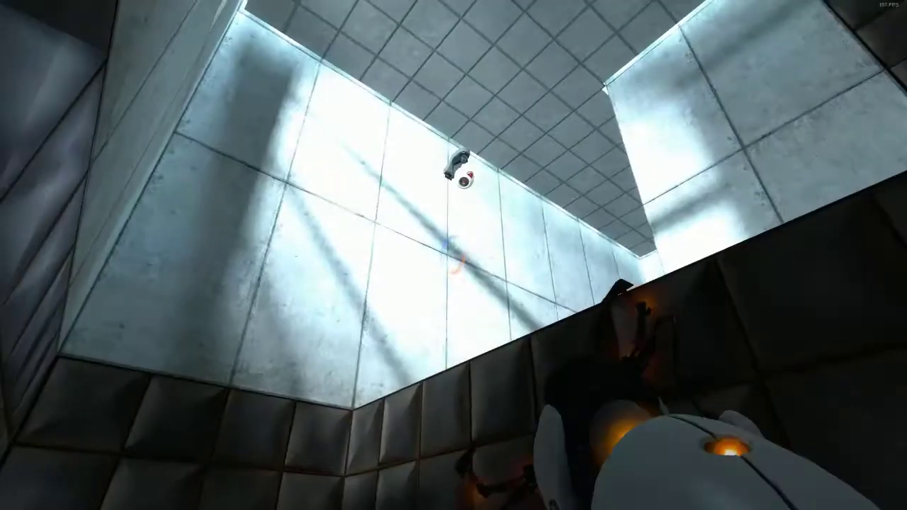
key(w)
click(453, 255)
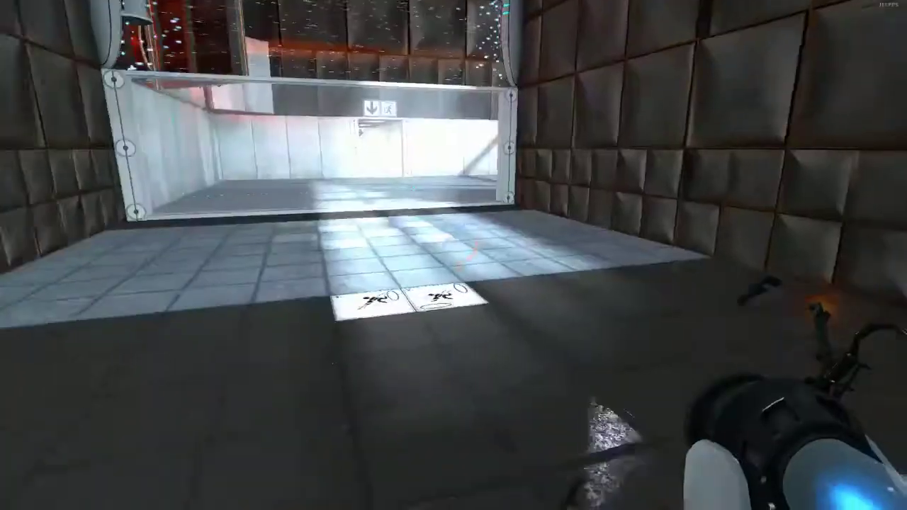
key(w)
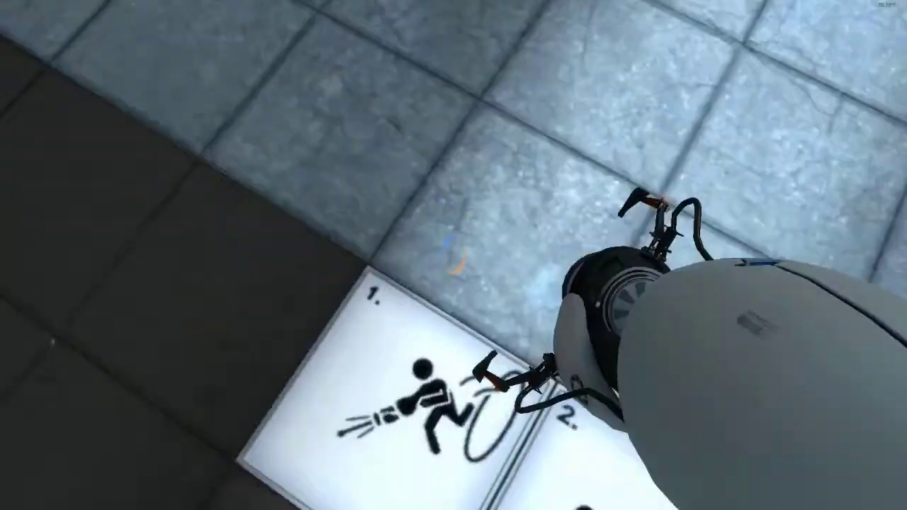
right_click(454, 255)
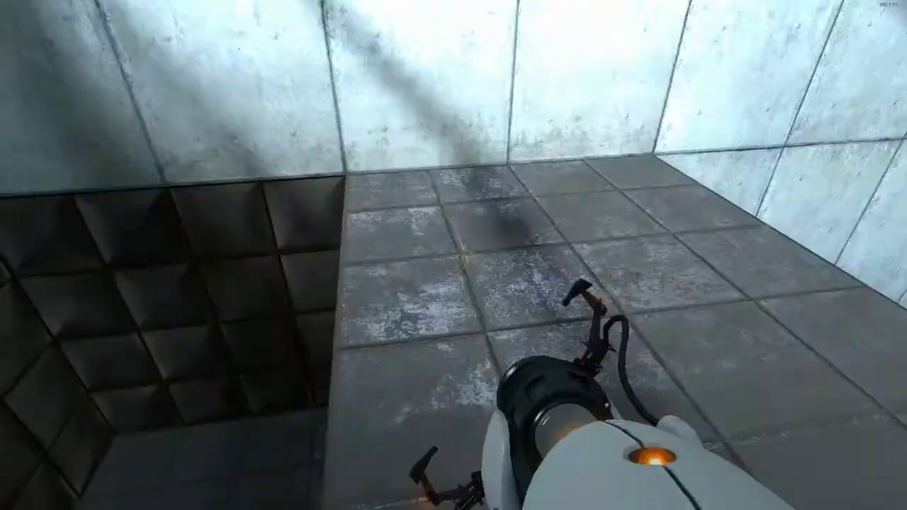
Launch up the shaft into the padded room and drop back down to the floor signs
key(w)
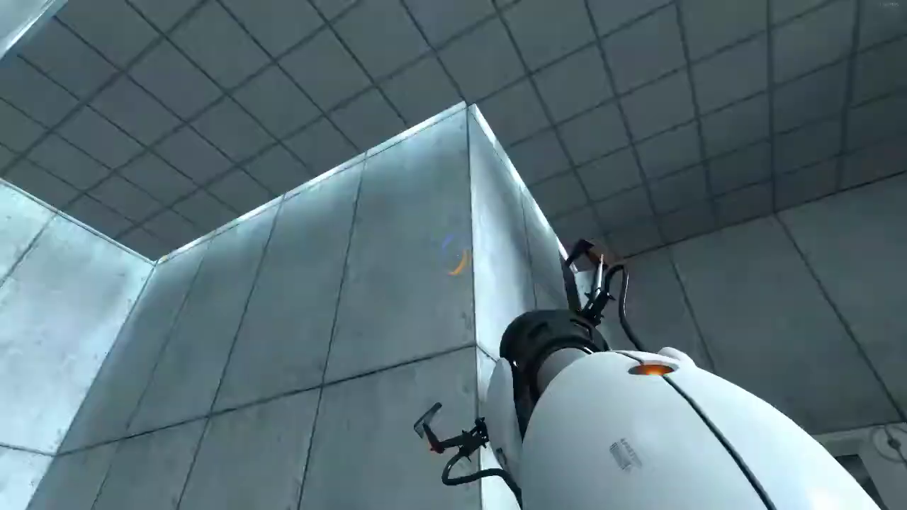
key(w)
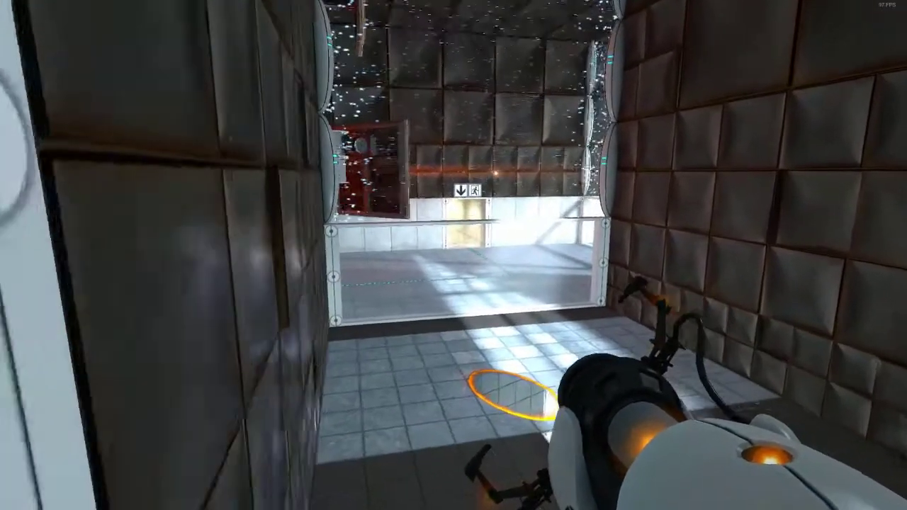
key(w)
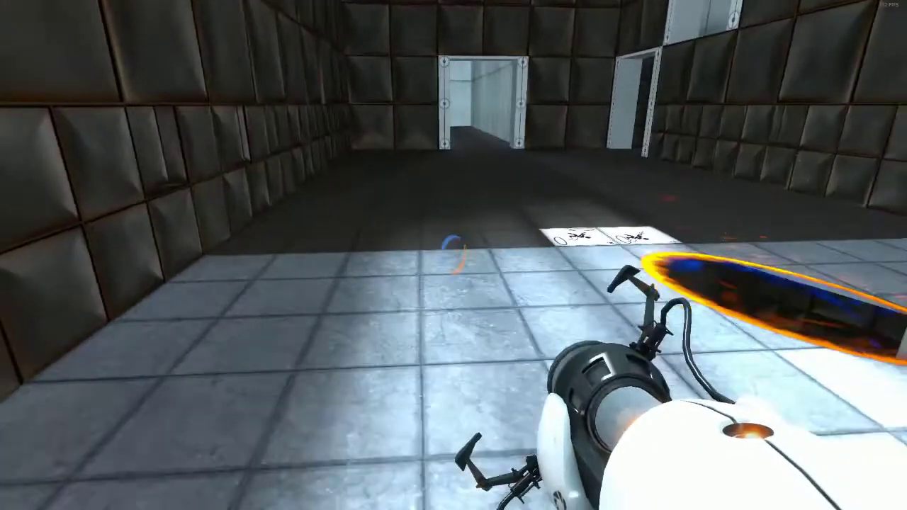
key(w)
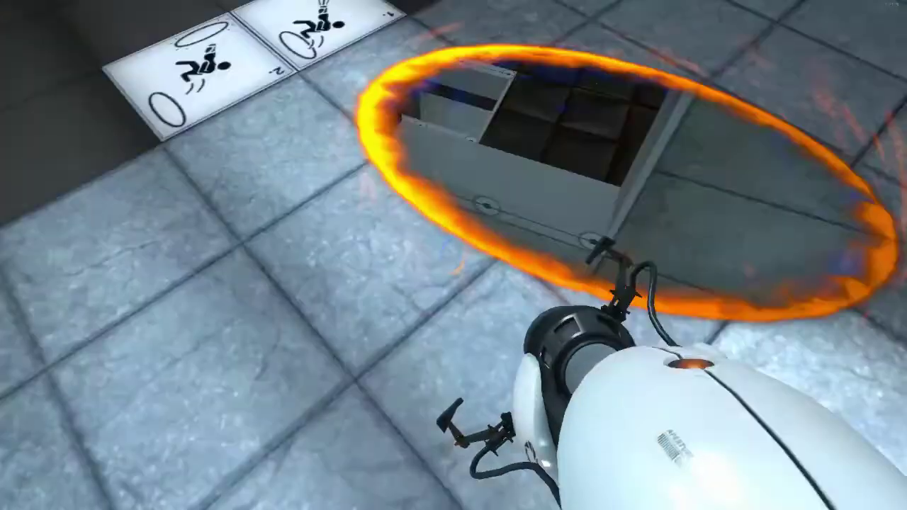
Drop through the orange floor portal again, inspect the high opening, and place a blue wall portal
key(s)
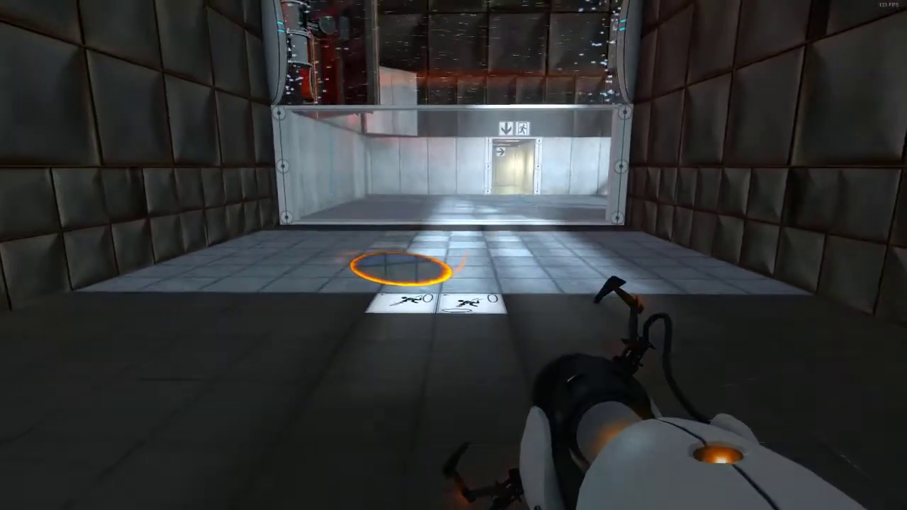
key(w)
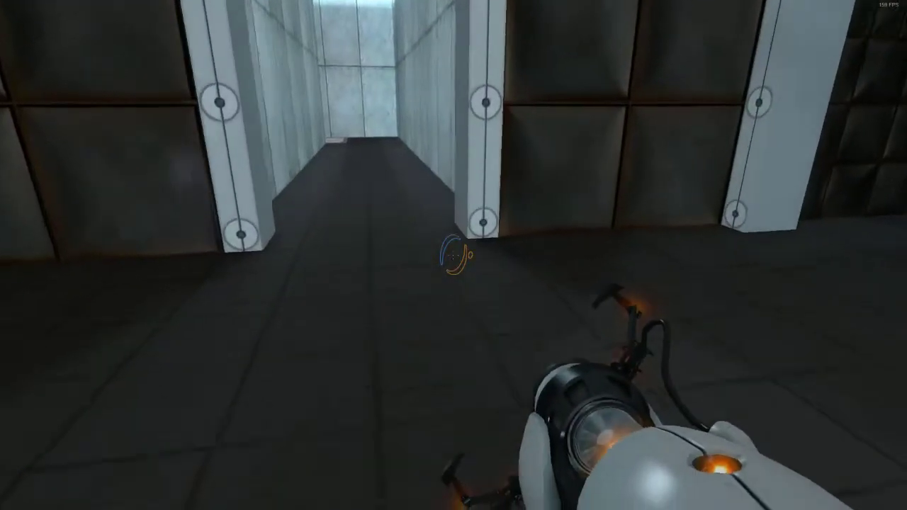
key(w)
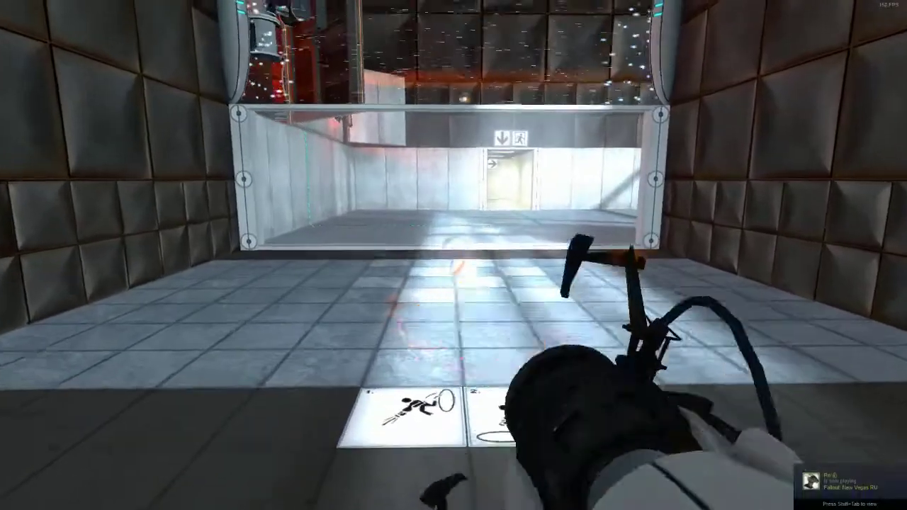
key(w)
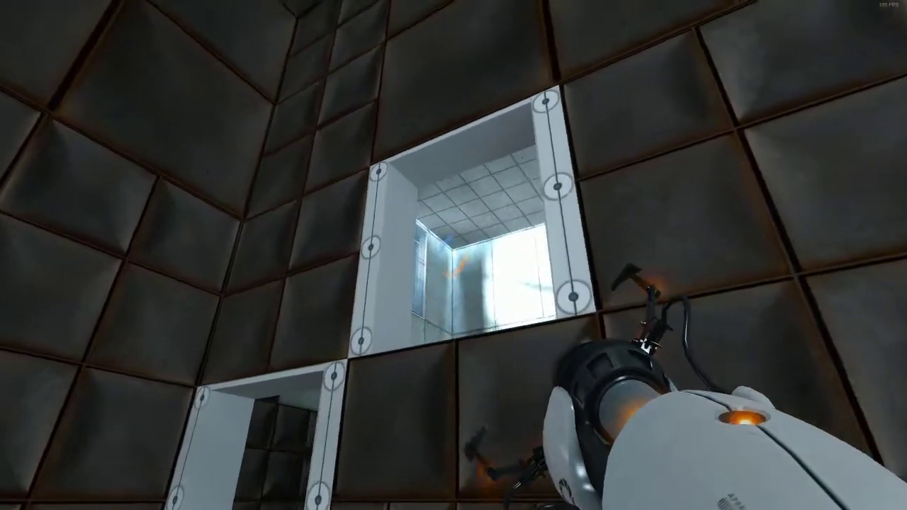
click(454, 255)
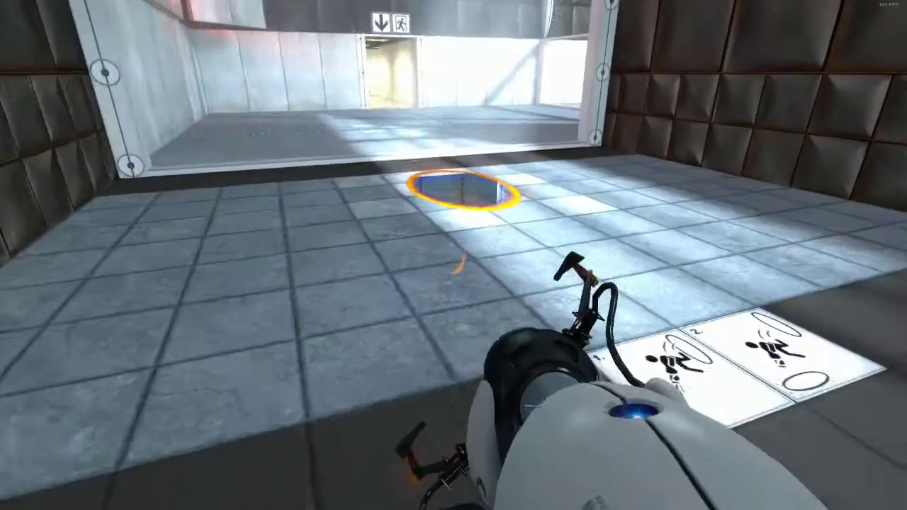
Fall through the floor portals into the concrete room and place blue and orange wall portals
key(w)
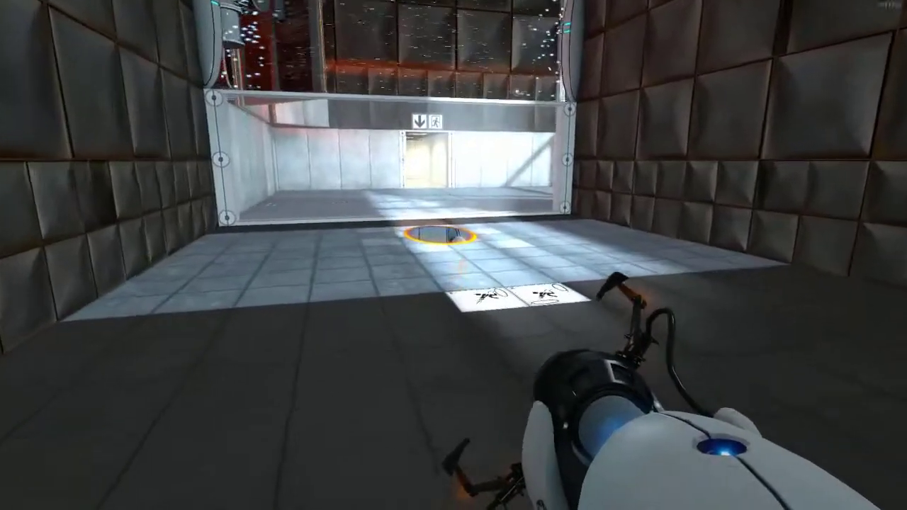
key(w)
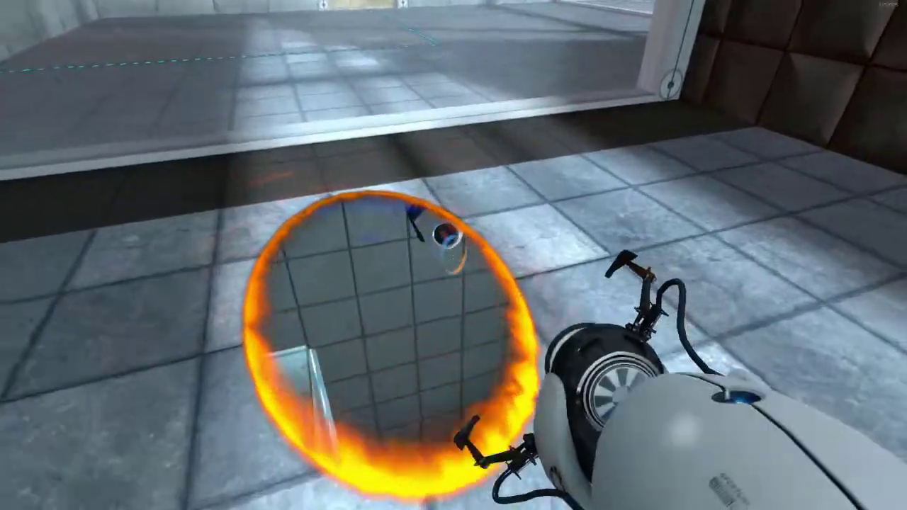
key(w)
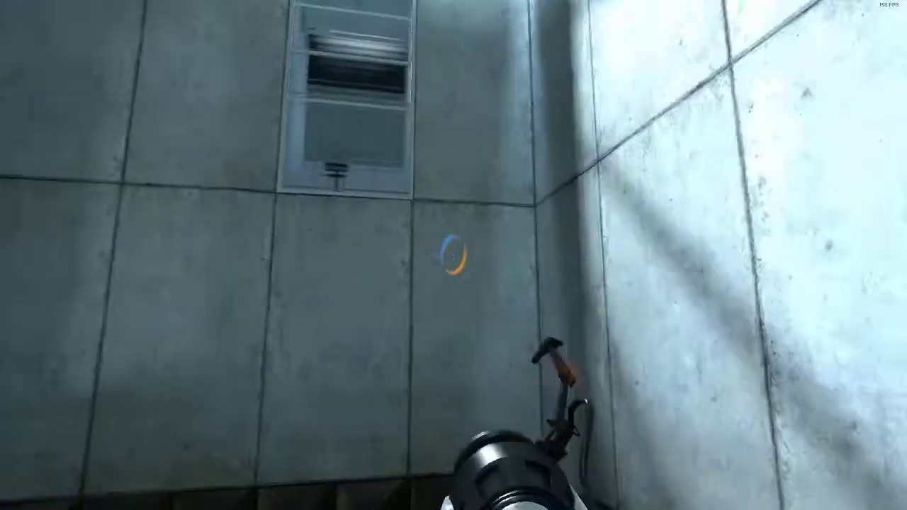
click(454, 255)
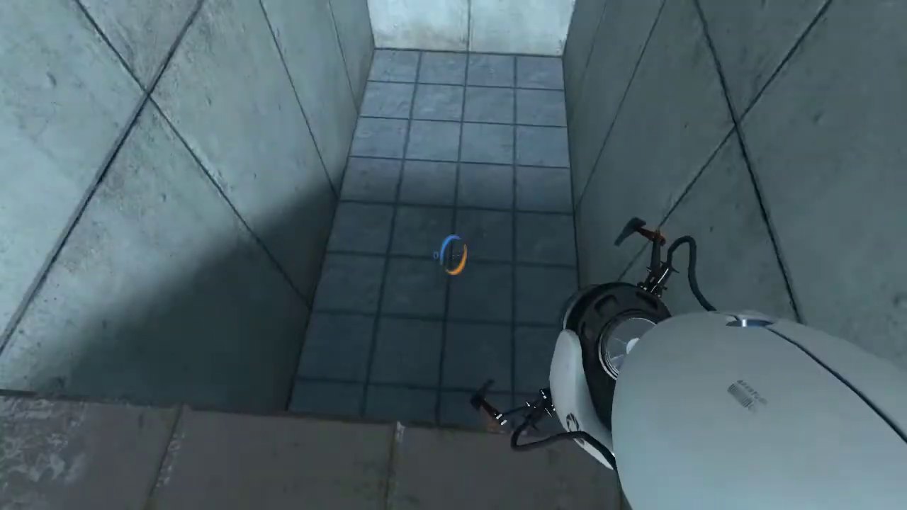
right_click(453, 255)
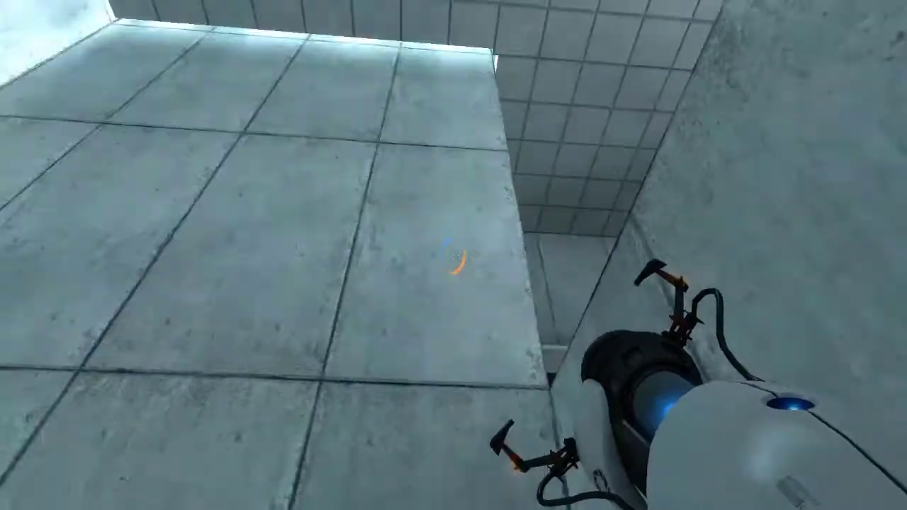
right_click(454, 255)
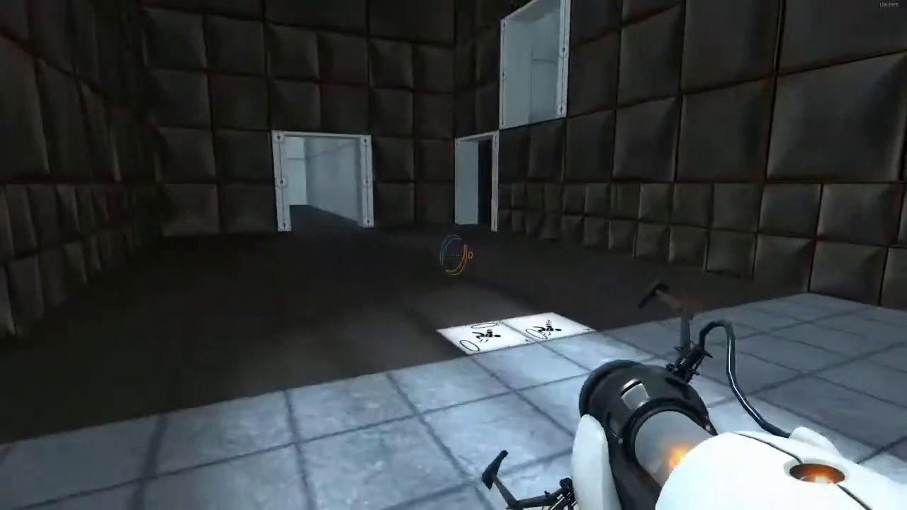
Go through the central doorway, shoot a blue portal onto the corridor floor, and step off the ledge
key(w)
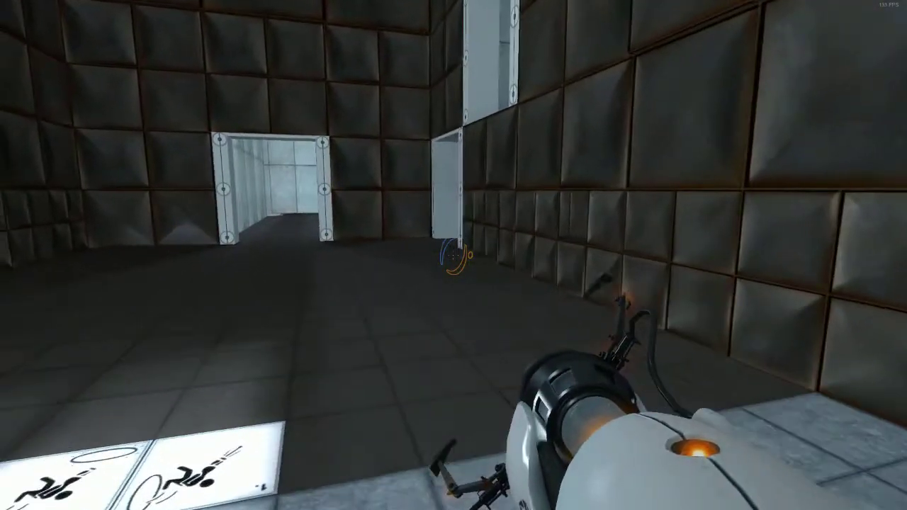
key(w)
key(w)
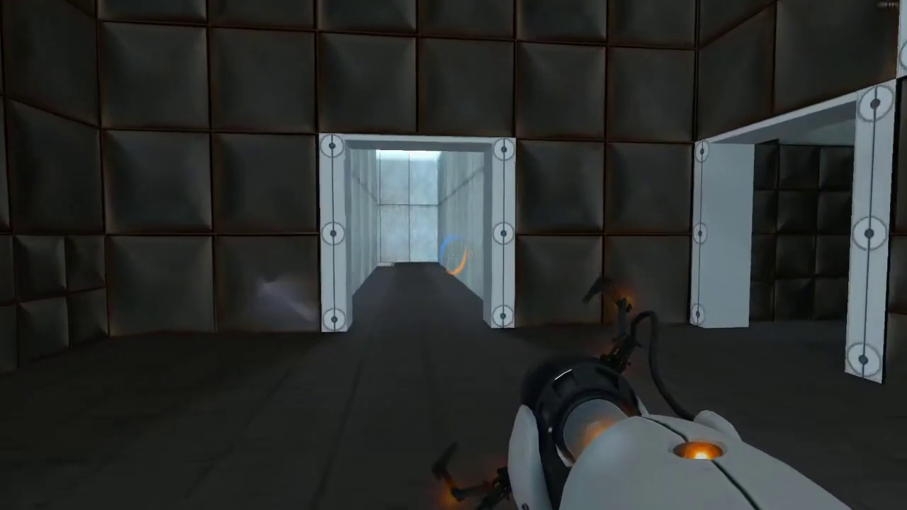
key(w)
click(454, 255)
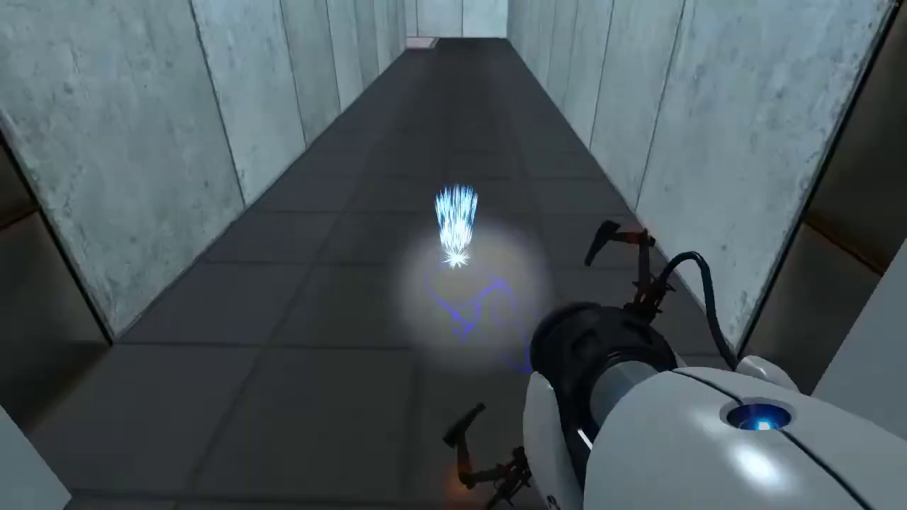
key(w)
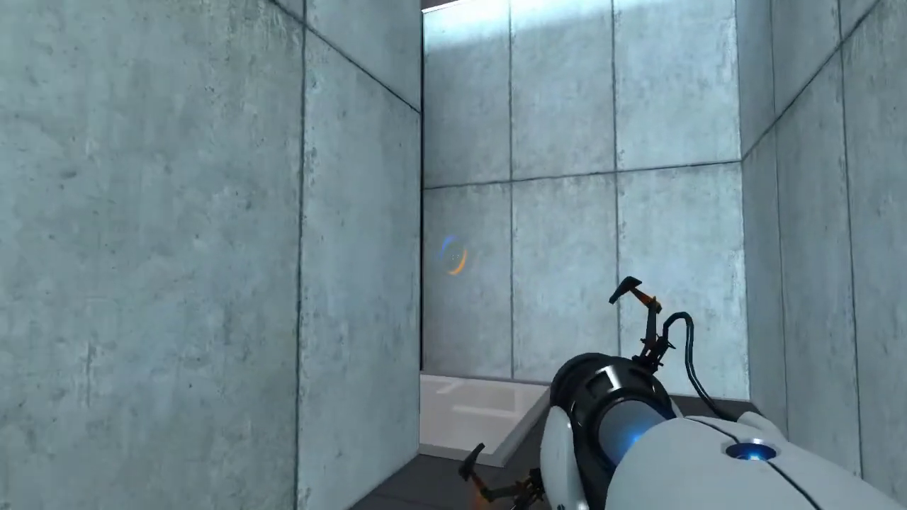
key(w)
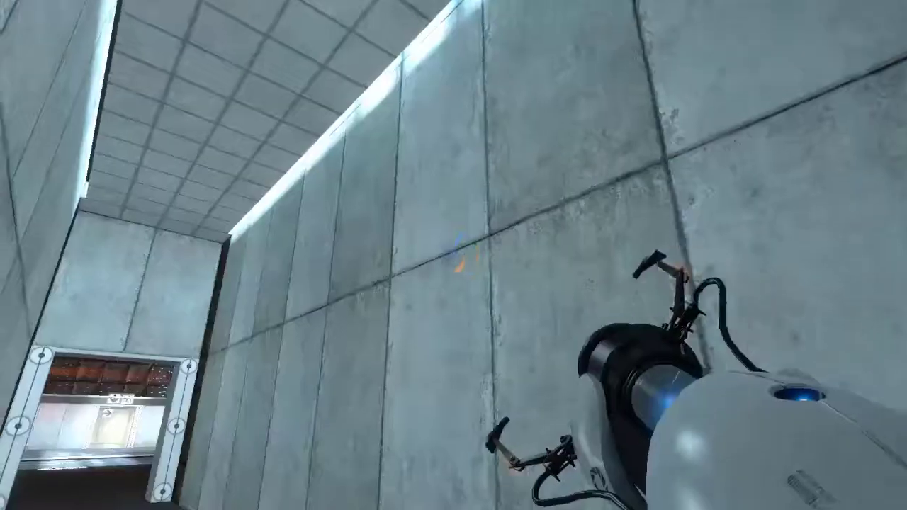
Cross the padded chamber, fall through an orange floor portal, and land in the blue floor portal
key(w)
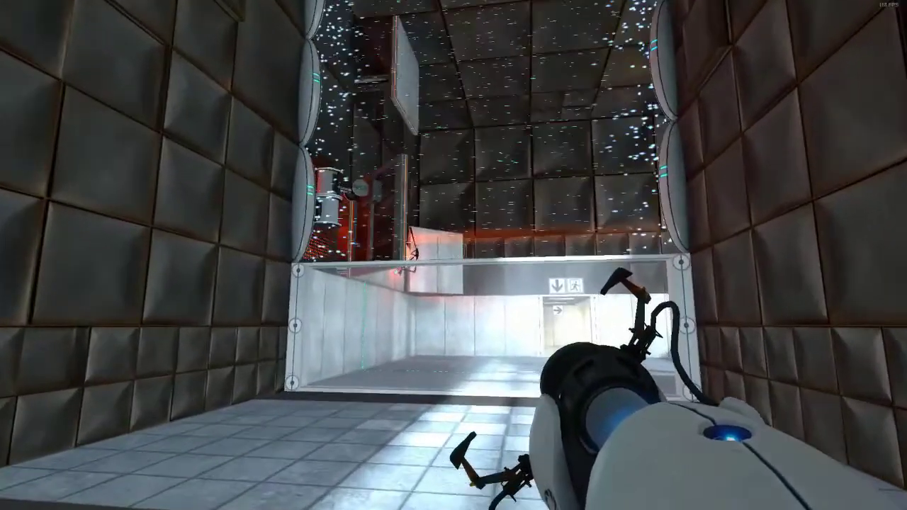
key(w)
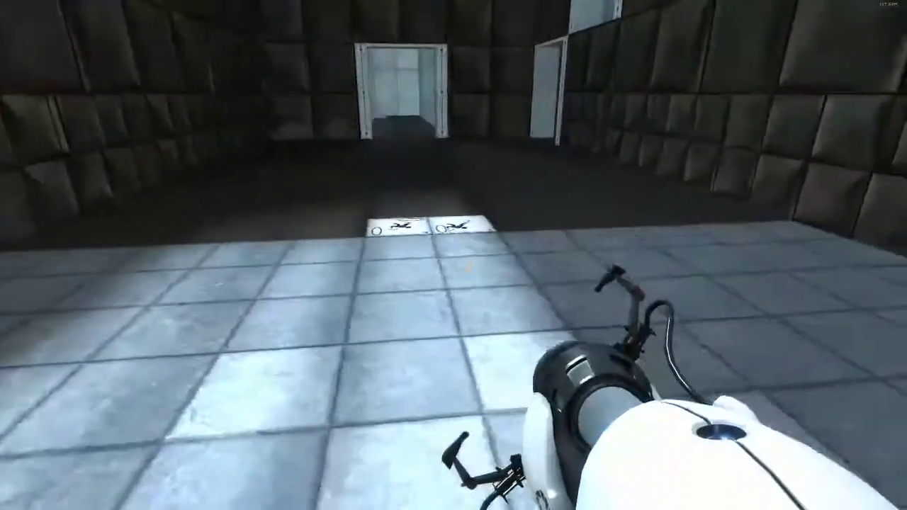
right_click(454, 255)
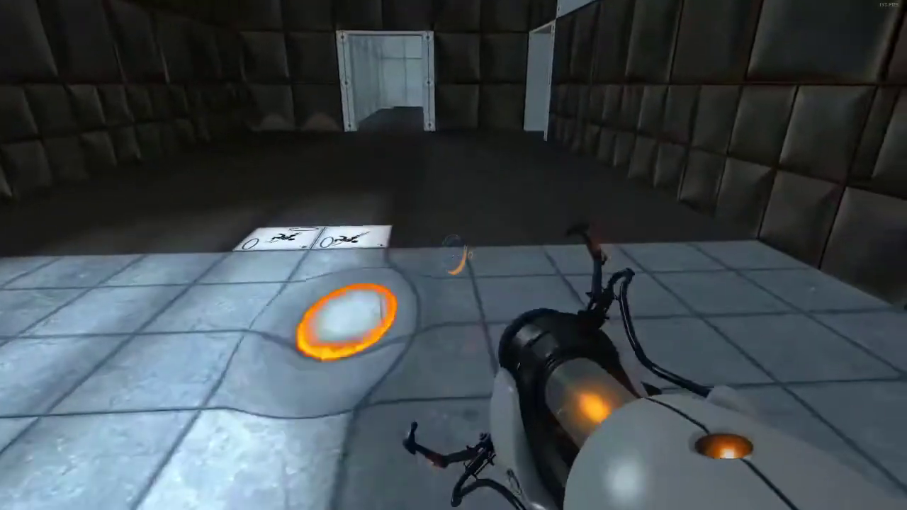
key(w)
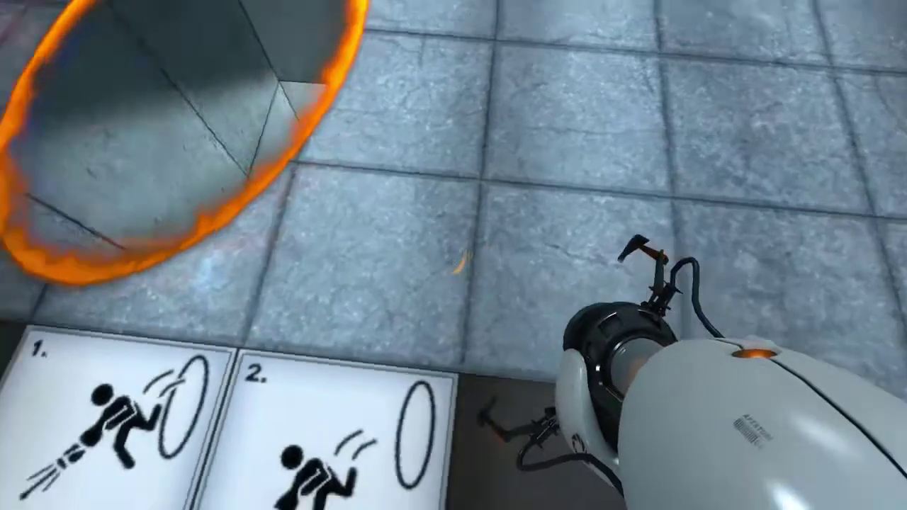
key(w)
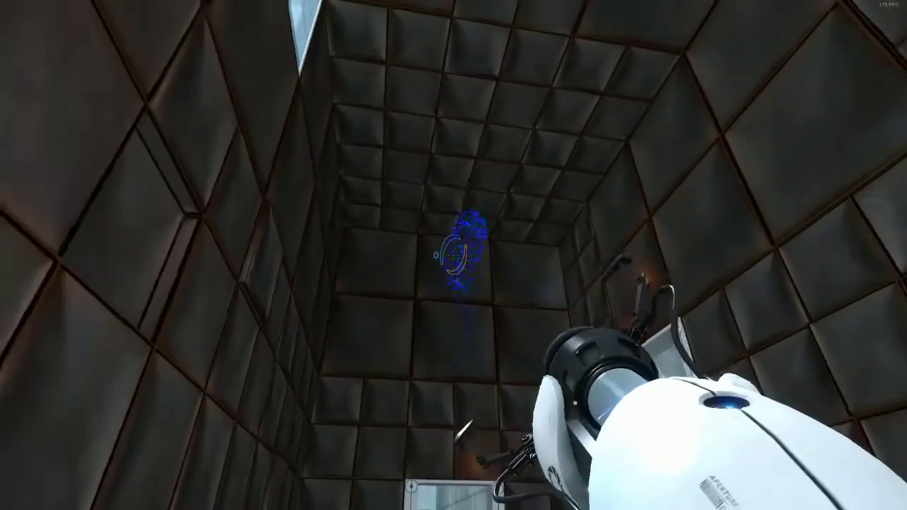
right_click(453, 256)
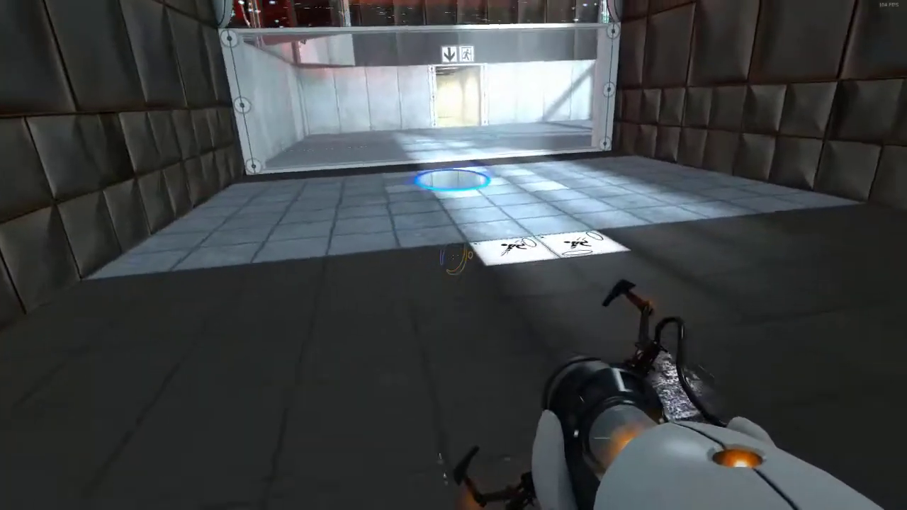
key(w)
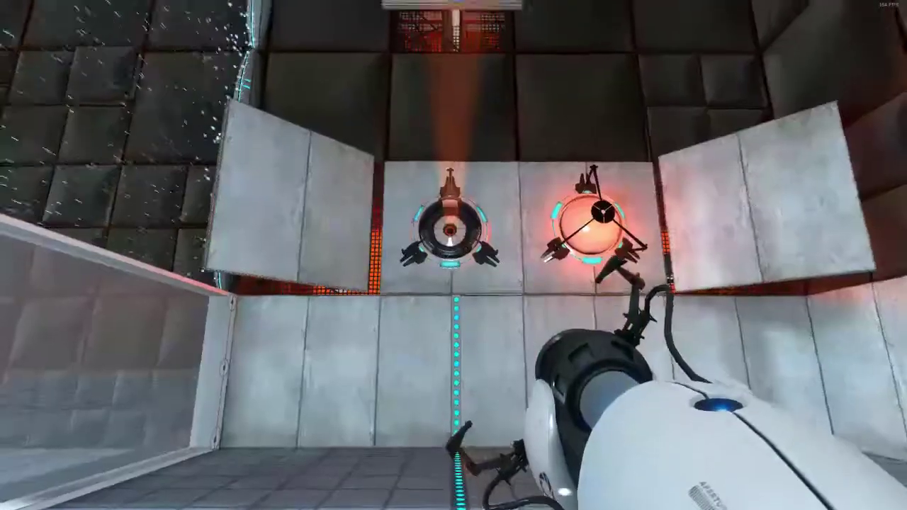
Fly through an orange portal and chain it with a blue floor portal
right_click(453, 255)
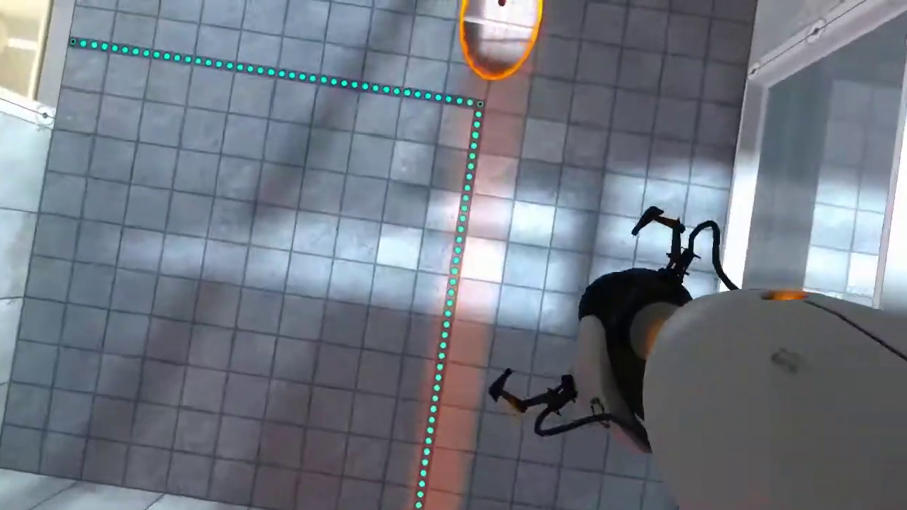
click(454, 256)
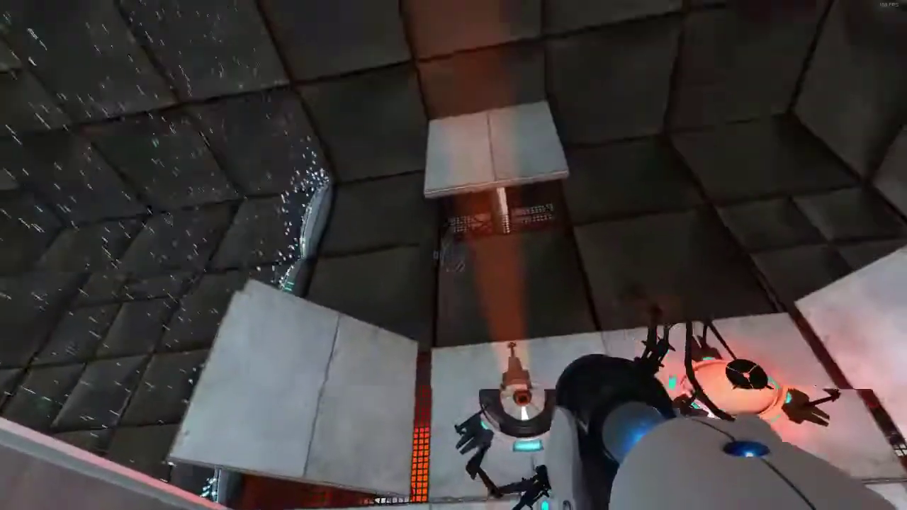
right_click(454, 255)
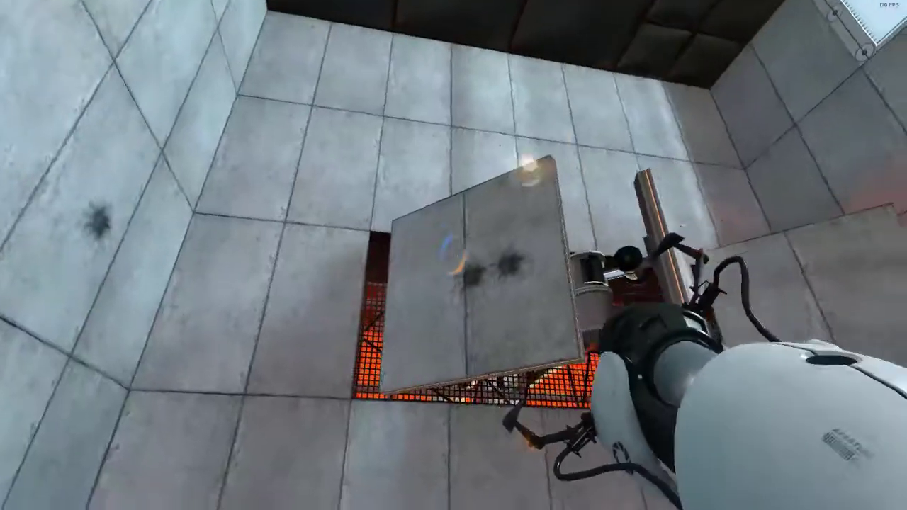
Place portals on the metal panels and walls, moving the blue one to the back wall
right_click(454, 255)
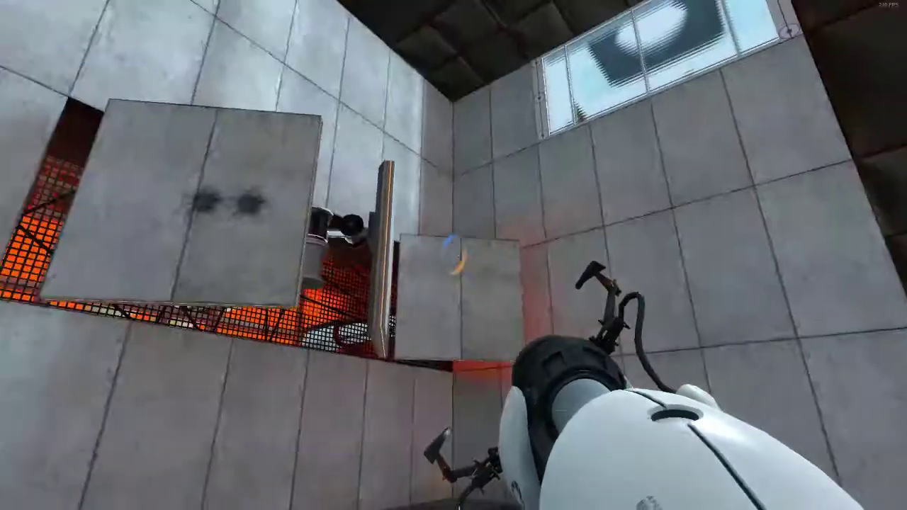
click(454, 255)
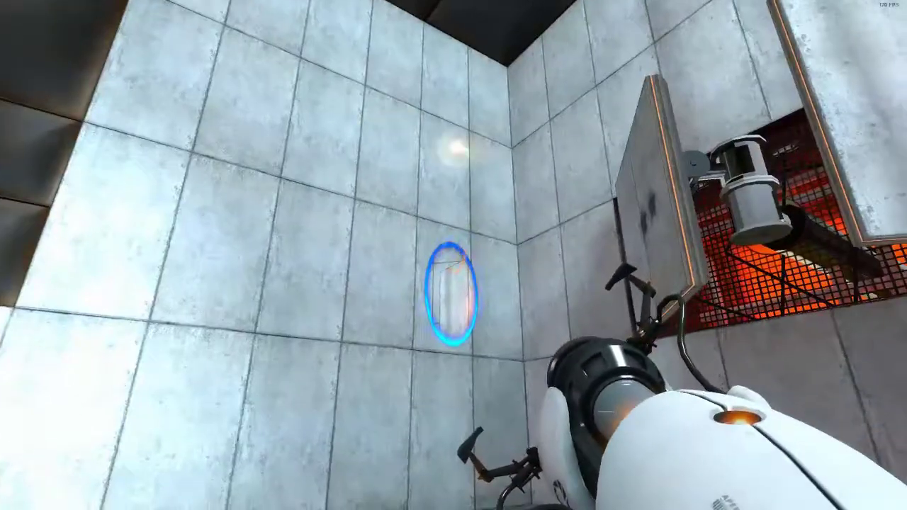
right_click(453, 255)
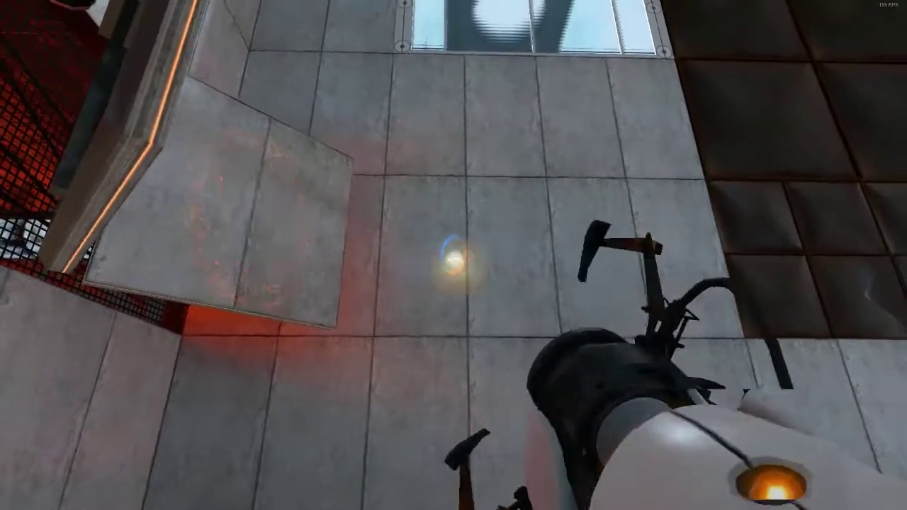
right_click(453, 255)
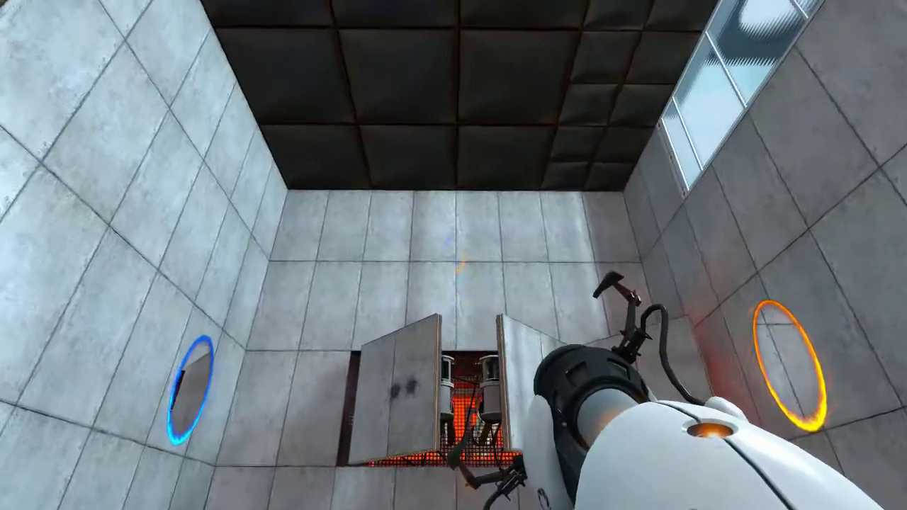
click(453, 255)
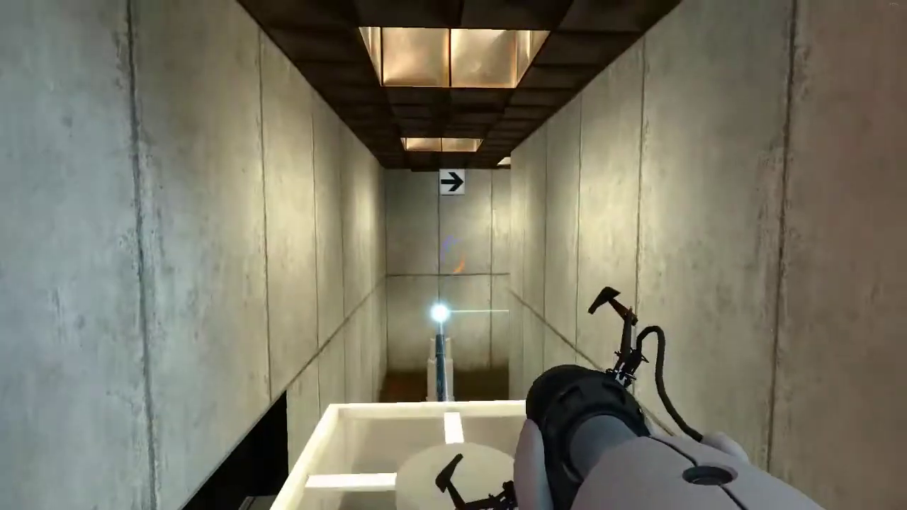
Portal onto the glass platform over the goo and cross to the orange floor portal
click(453, 255)
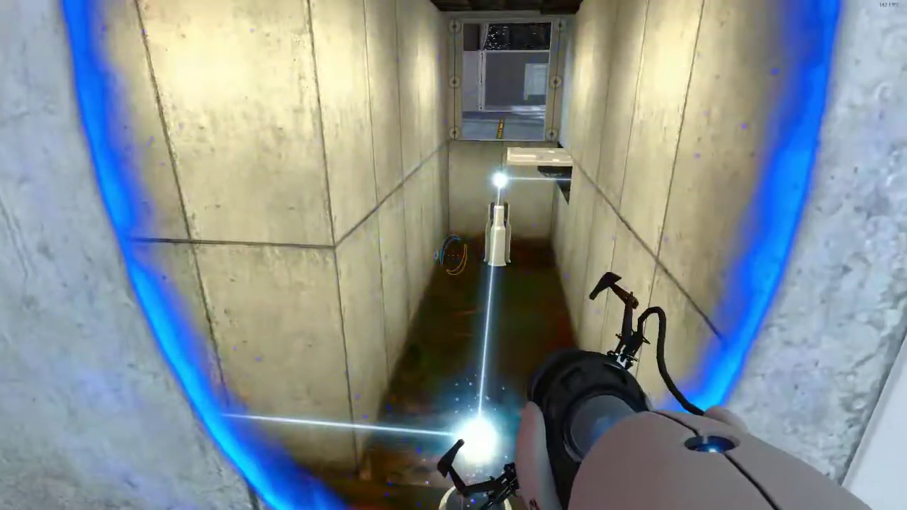
key(w)
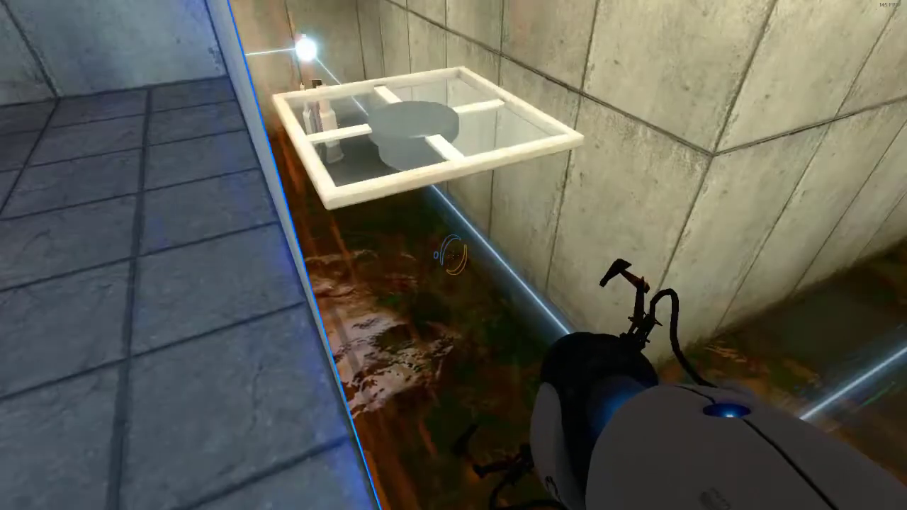
key(w)
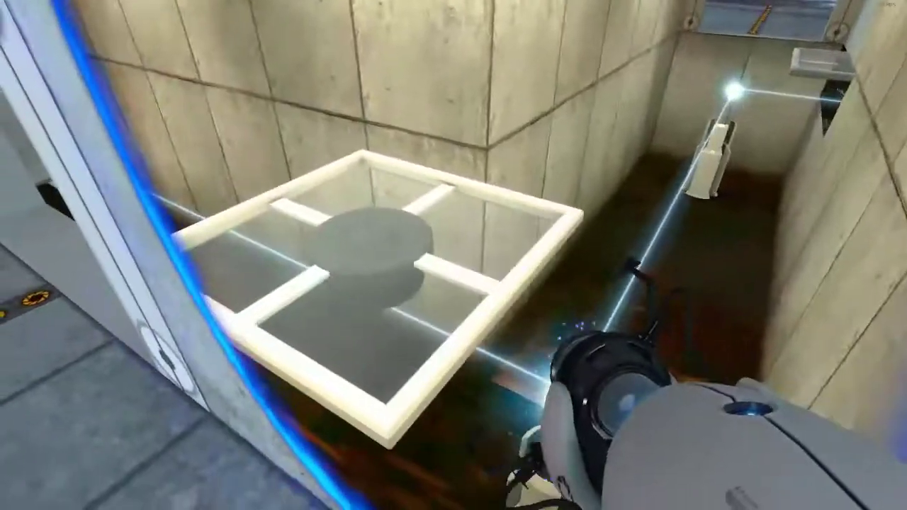
key(w)
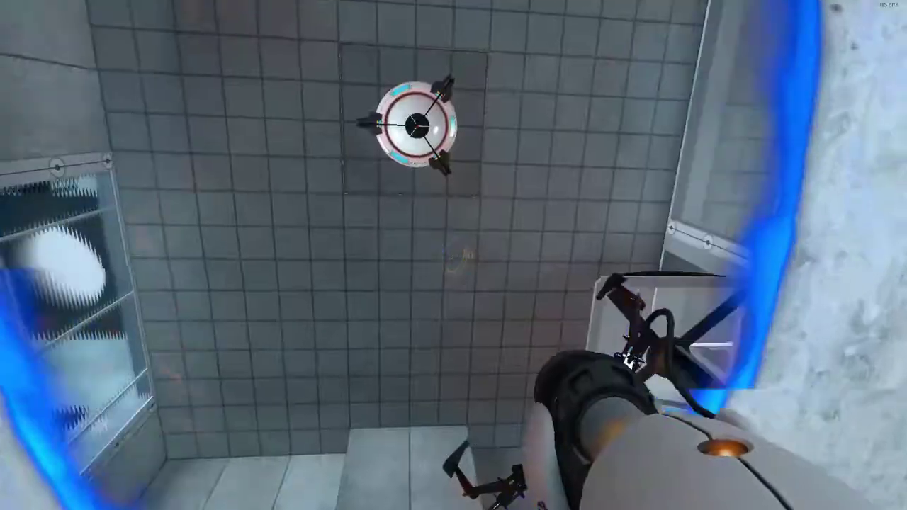
key(w)
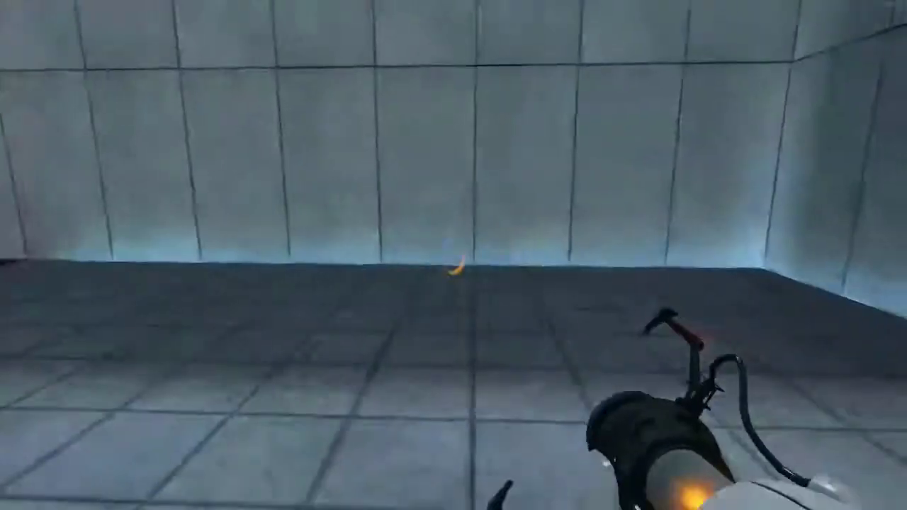
key(w)
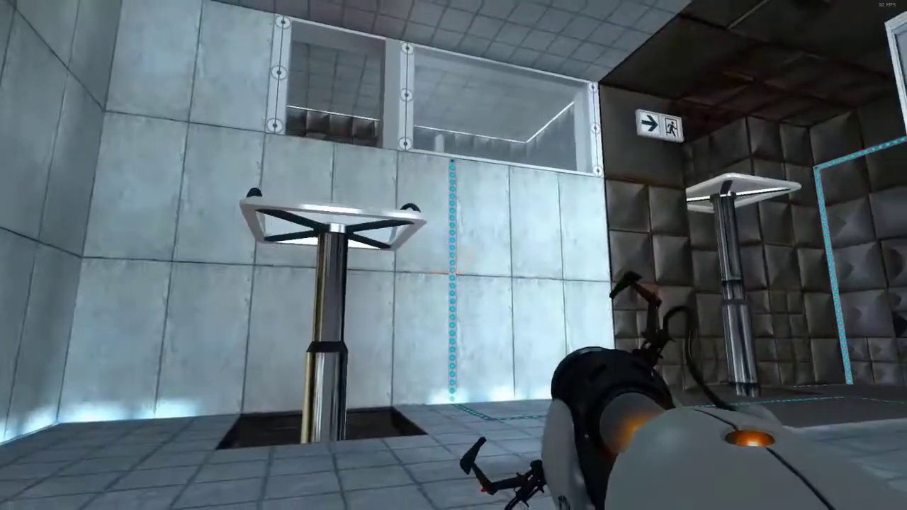
key(w)
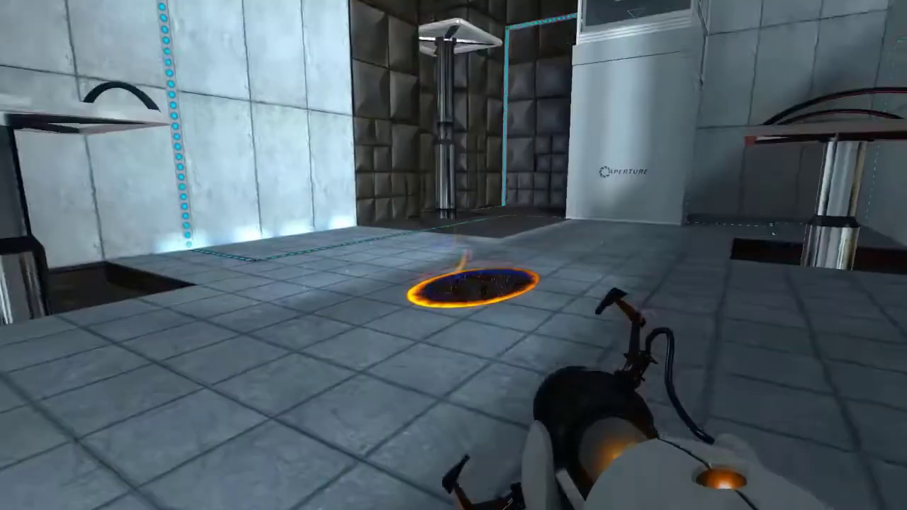
Move the orange portal to the wall, then blue-portal through the window into the padded room
right_click(454, 255)
click(454, 255)
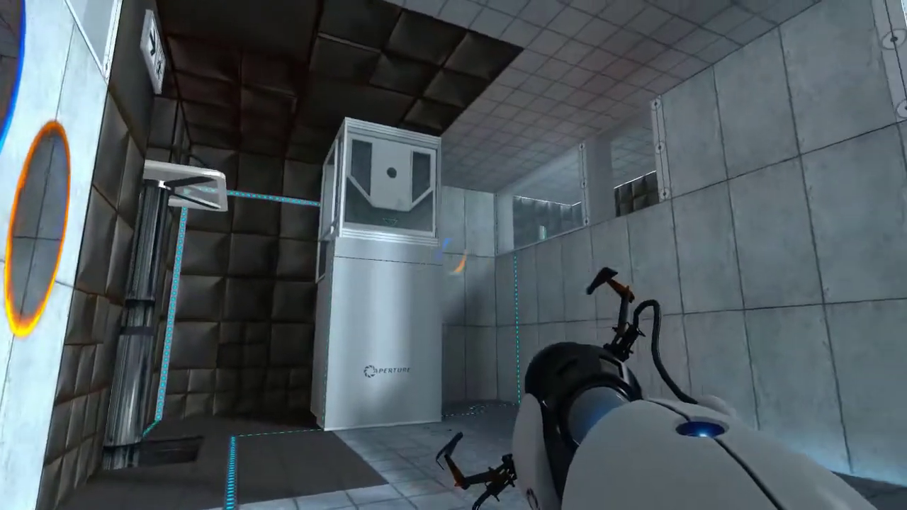
key(w)
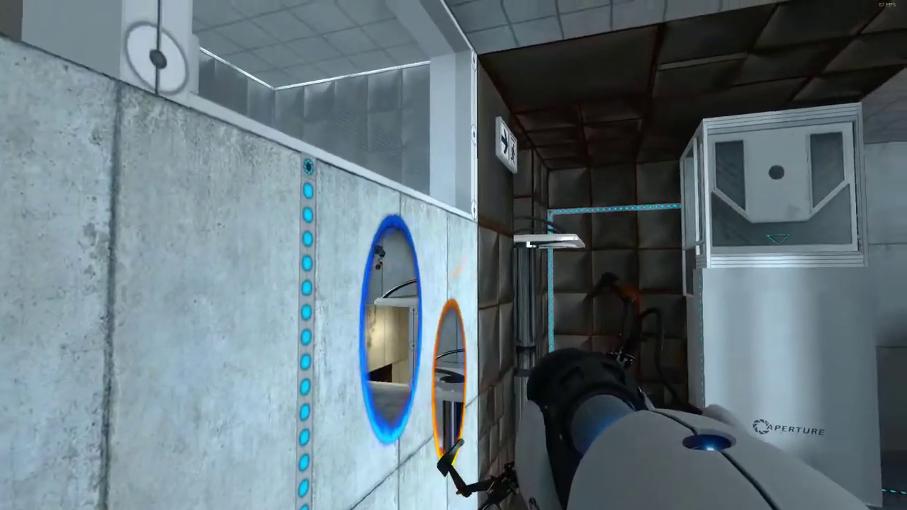
key(w)
click(454, 256)
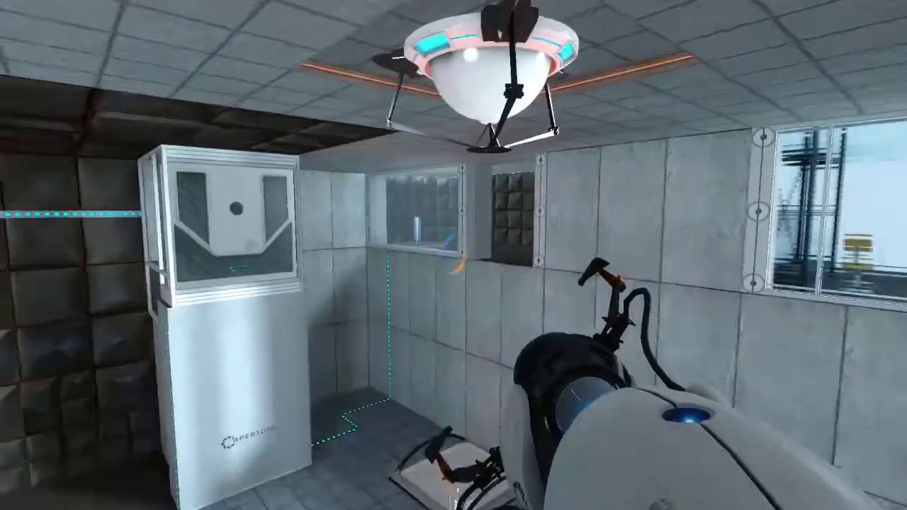
key(w)
key(w)
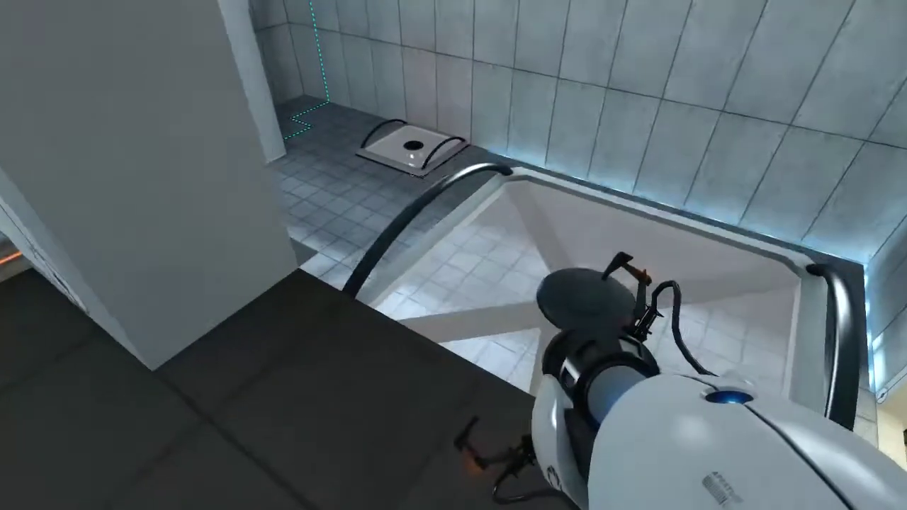
Go around the pillar and red-button pedestal to the glass-topped chamber, placing a blue wall portal
key(w)
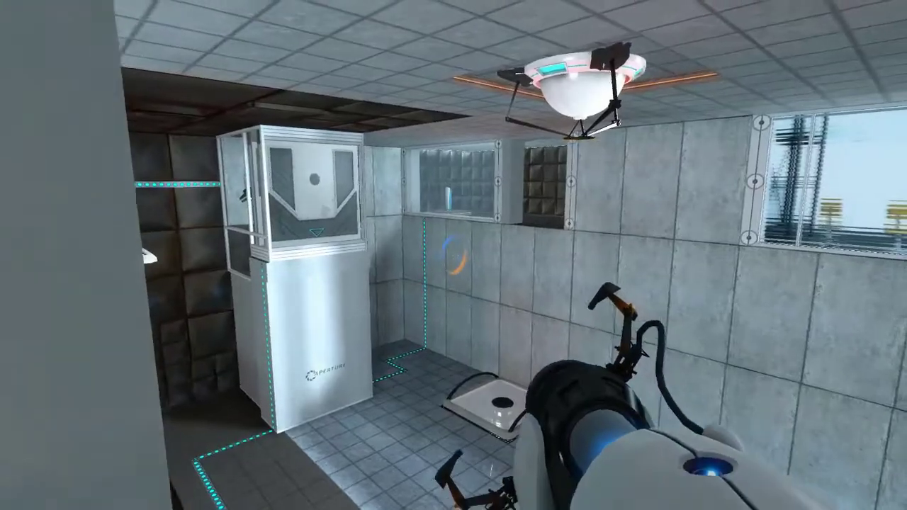
key(w)
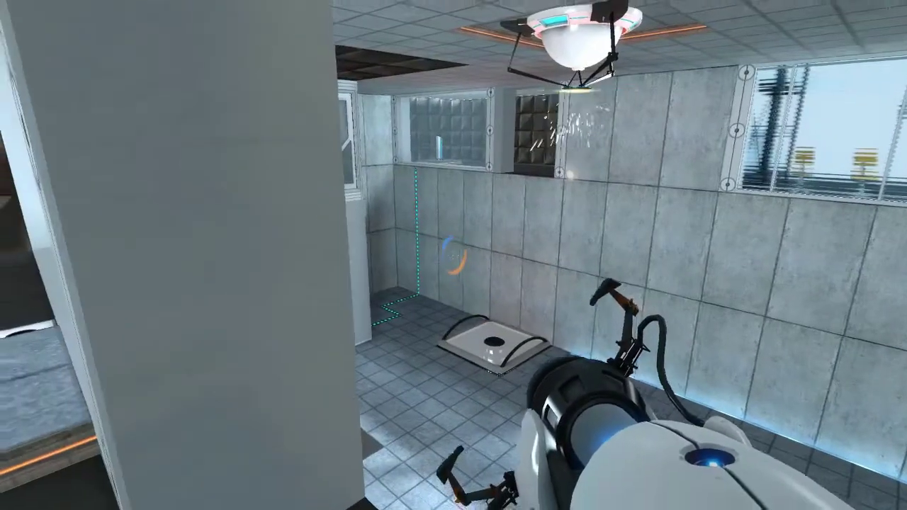
key(w)
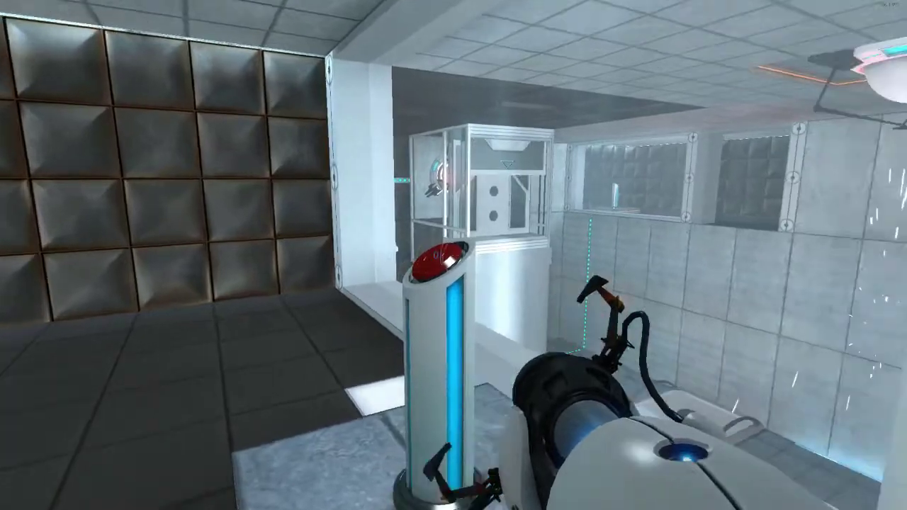
key(w)
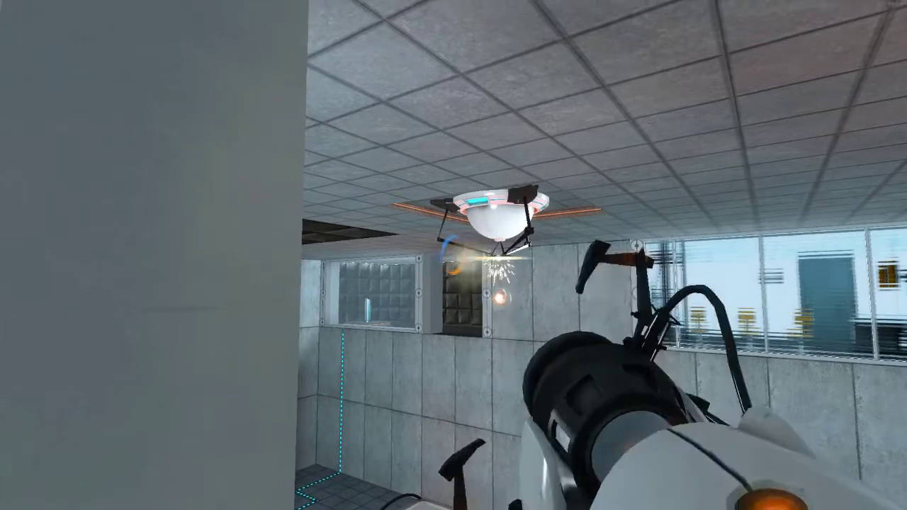
key(w)
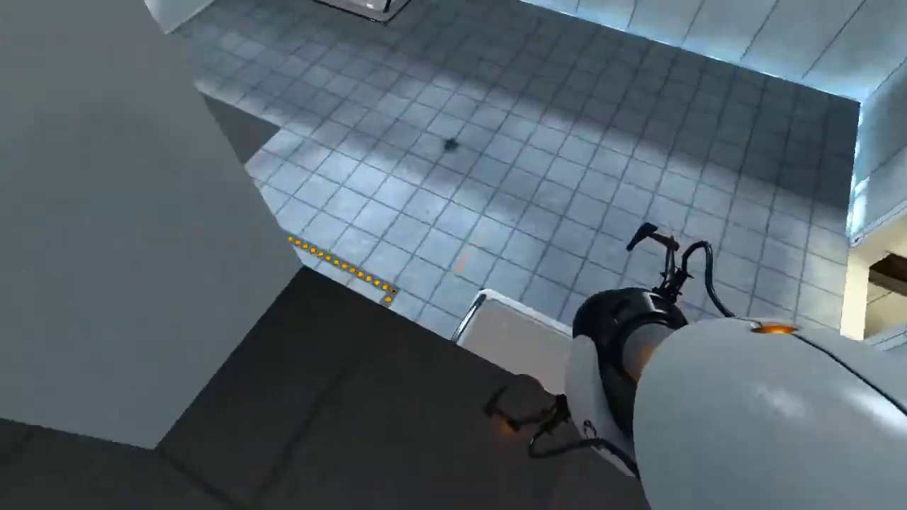
click(454, 255)
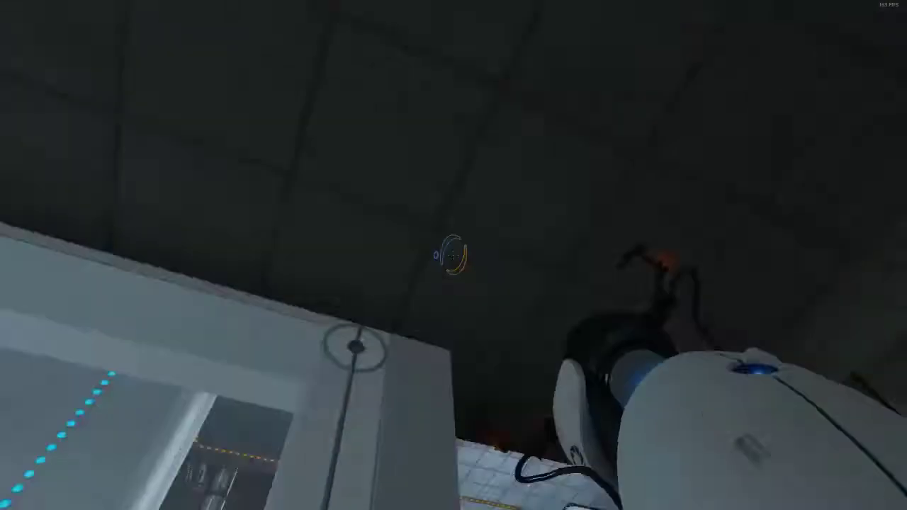
Overlook the floor-button room, moving the blue portal to the floor and placing an orange one
key(w)
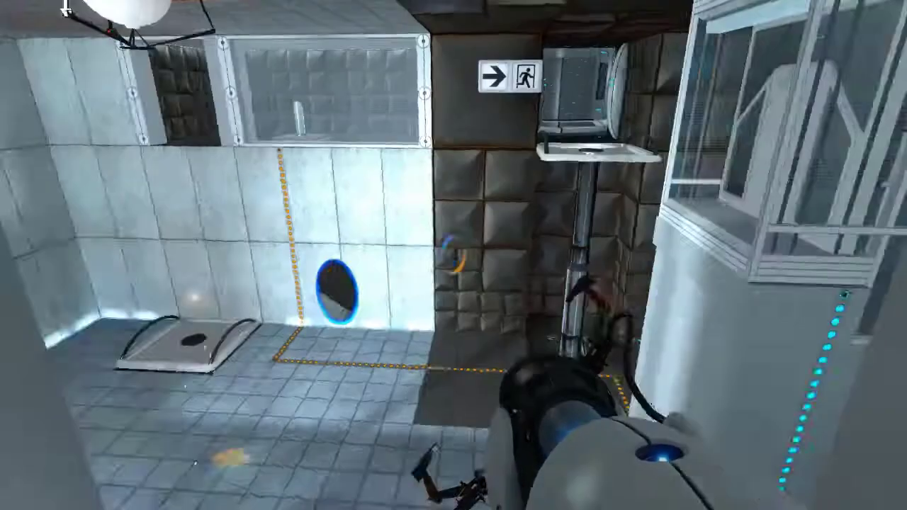
key(w)
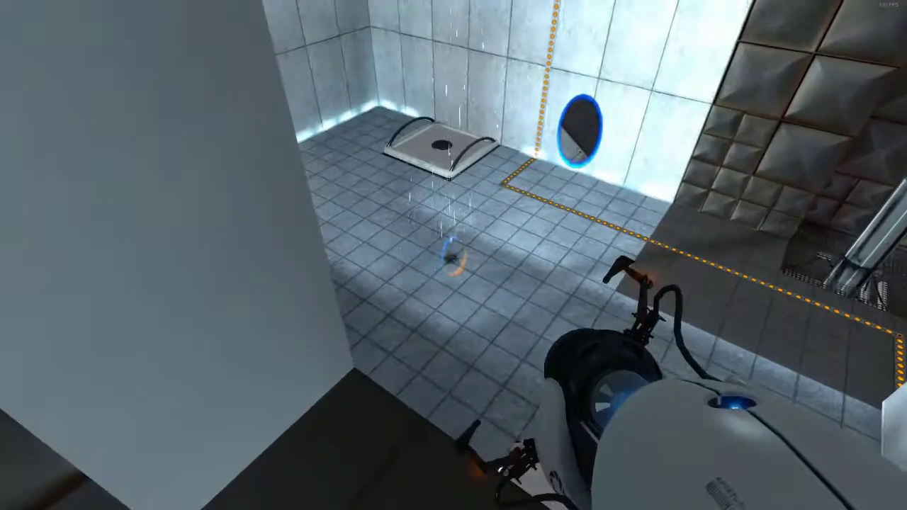
click(453, 256)
right_click(453, 256)
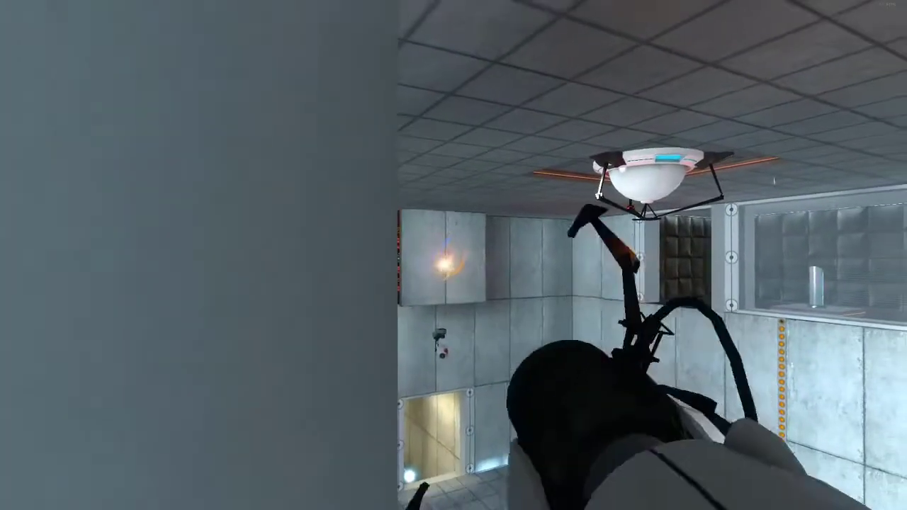
key(w)
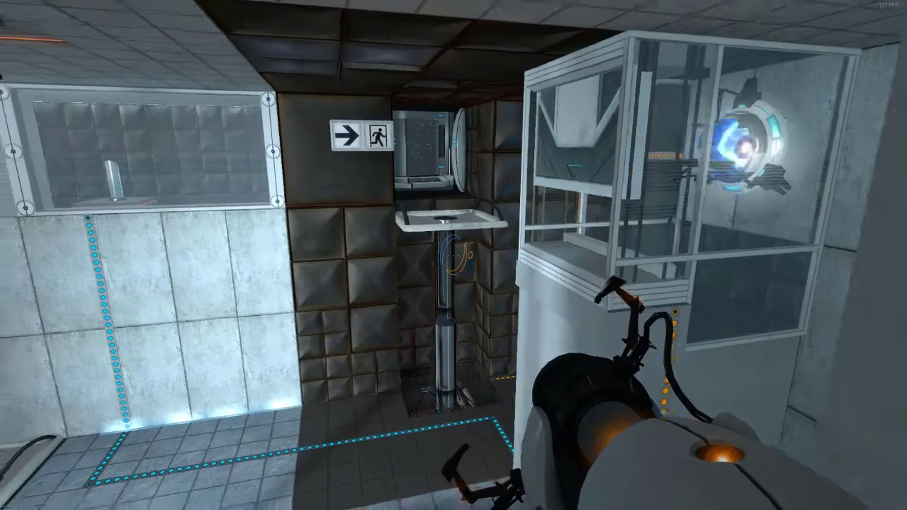
Link portals on the white wall and white pillar to get above the exit
key(w)
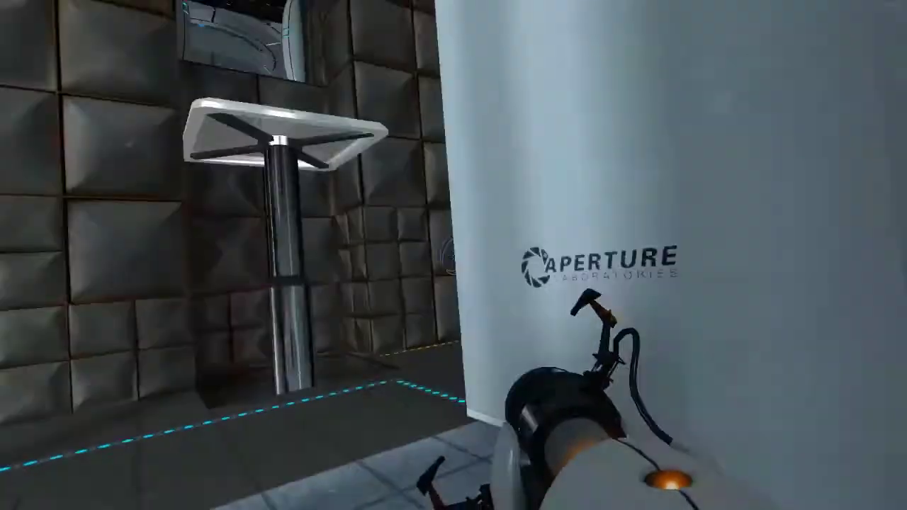
click(454, 255)
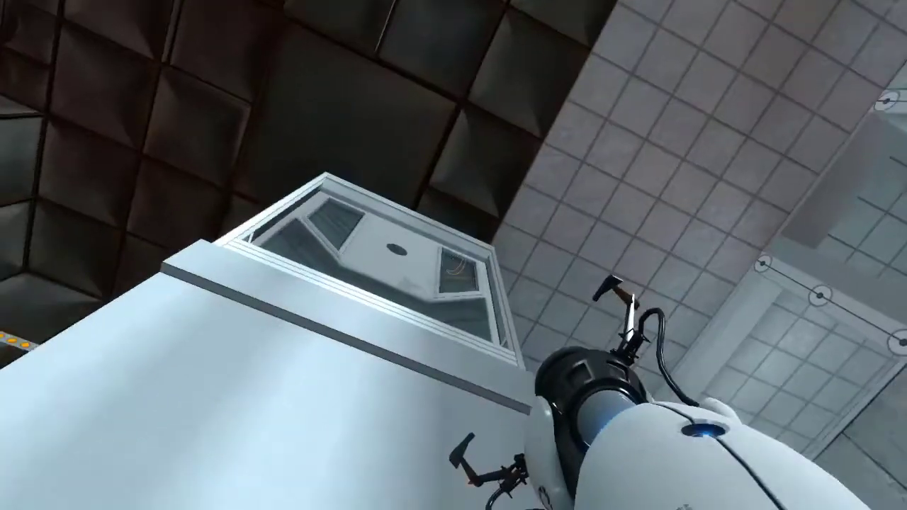
right_click(454, 255)
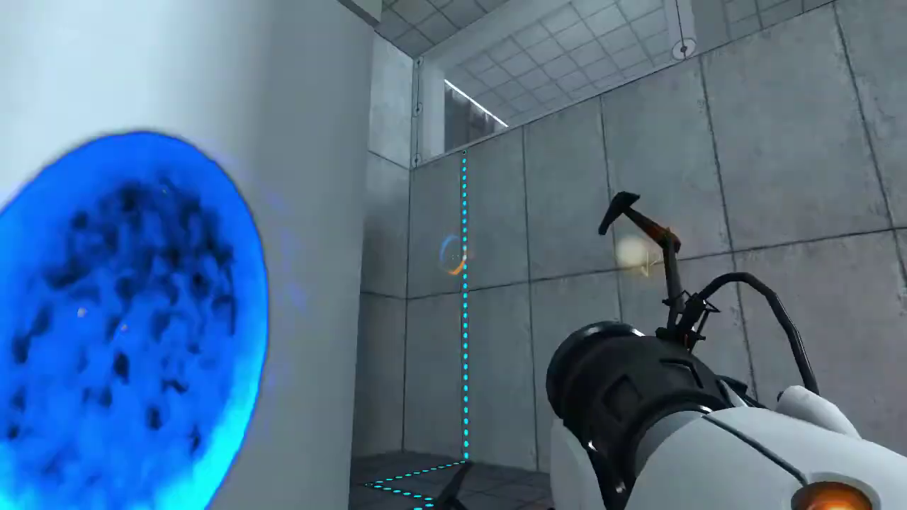
key(w)
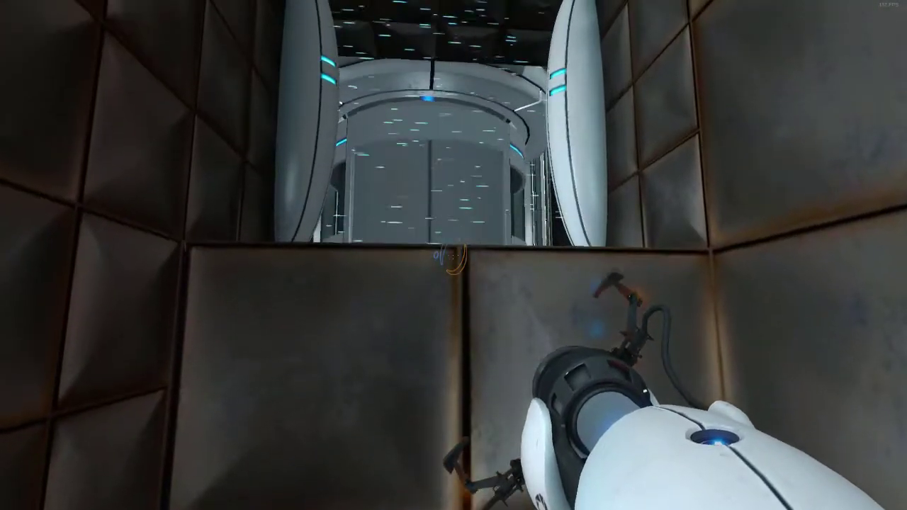
Ride the exit elevator down and enter Test Chamber 16 through the round door
key(w)
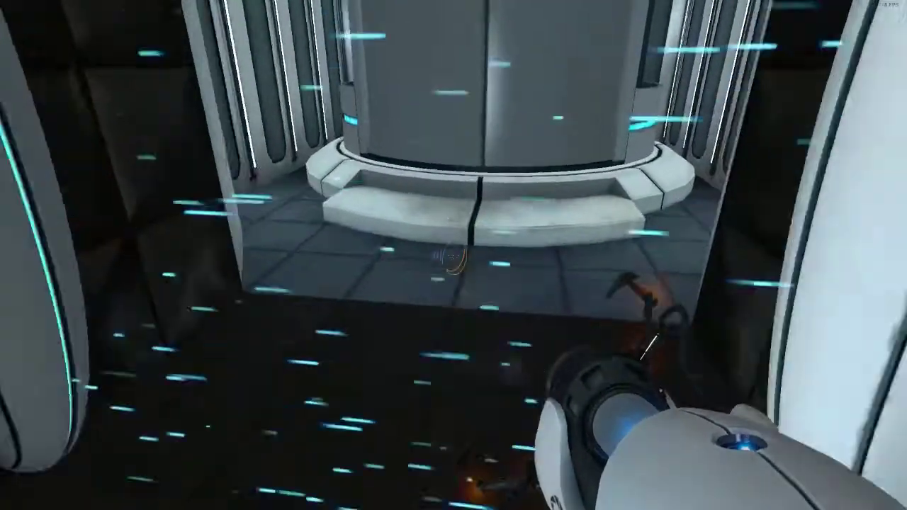
key(w)
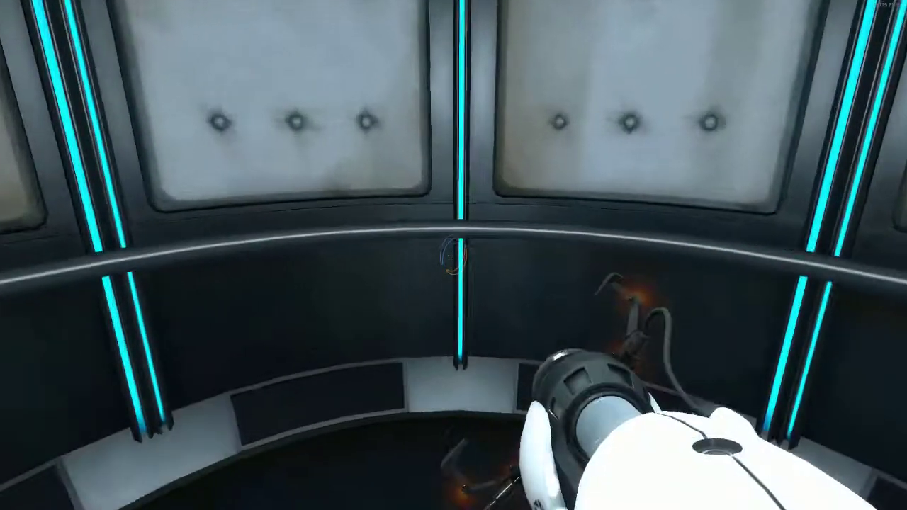
key(w)
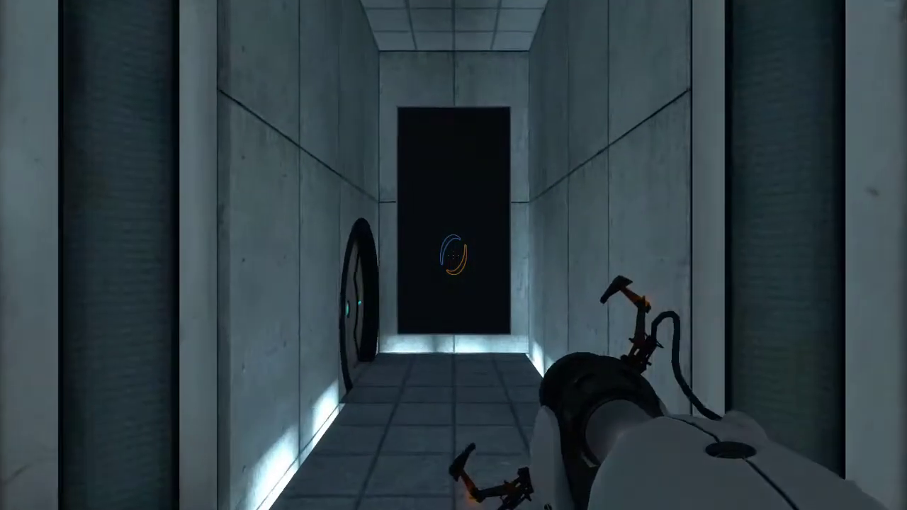
key(w)
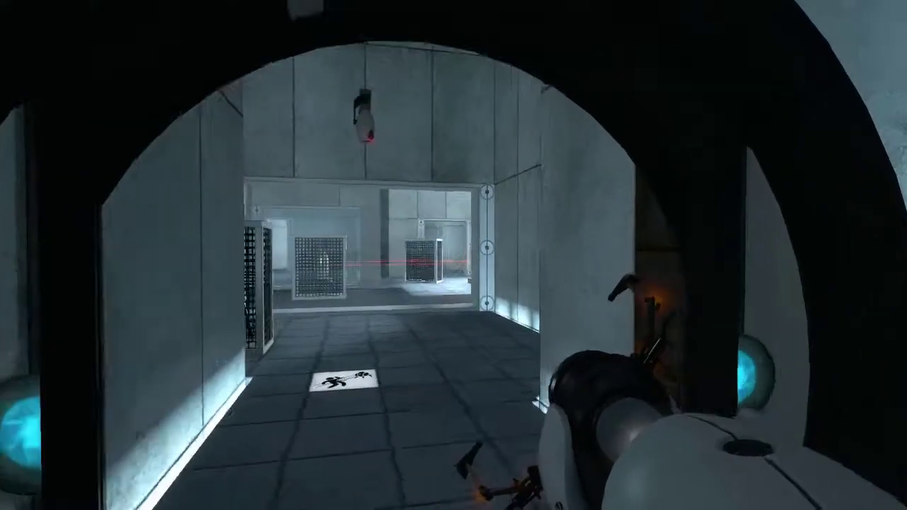
Walk toward the glass-walled room and skirt along the turret cage
key(w)
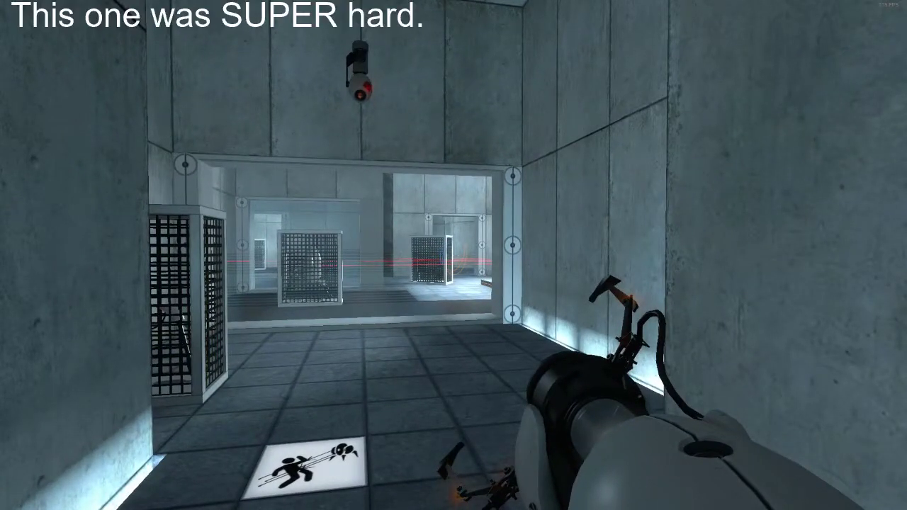
key(a)
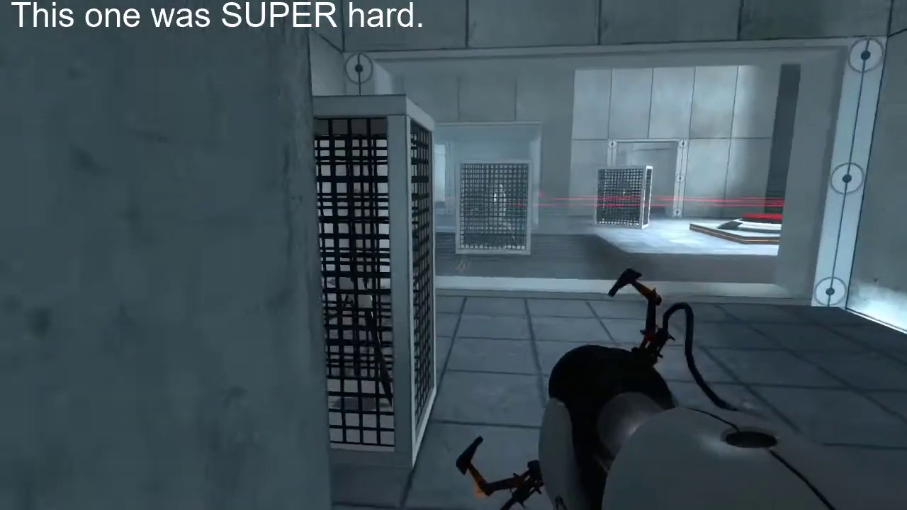
key(w)
key(s)
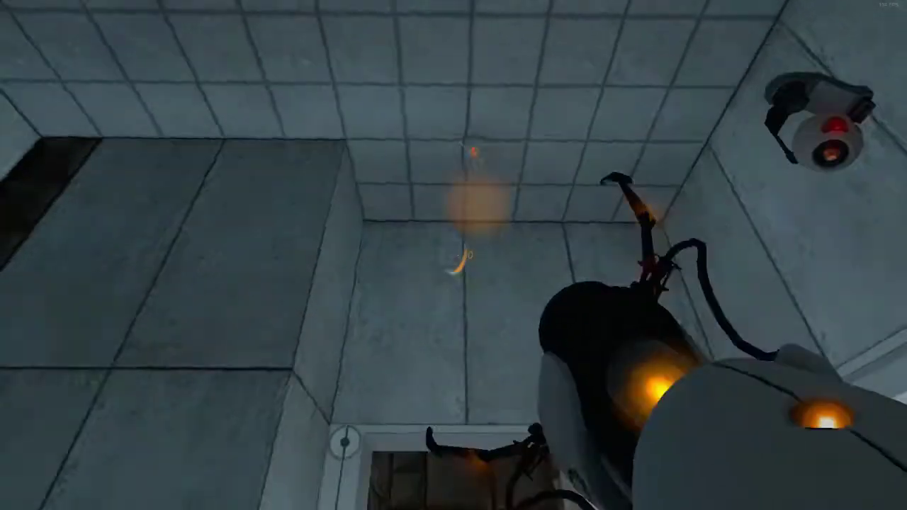
Use a blue wall portal to reach the laser corridor and line up with the orange portal
click(453, 256)
key(w)
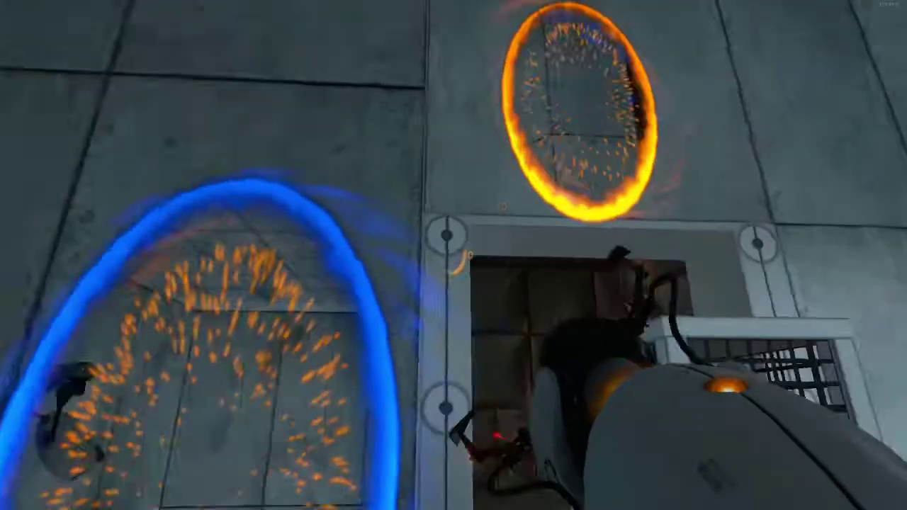
key(w)
key(w)
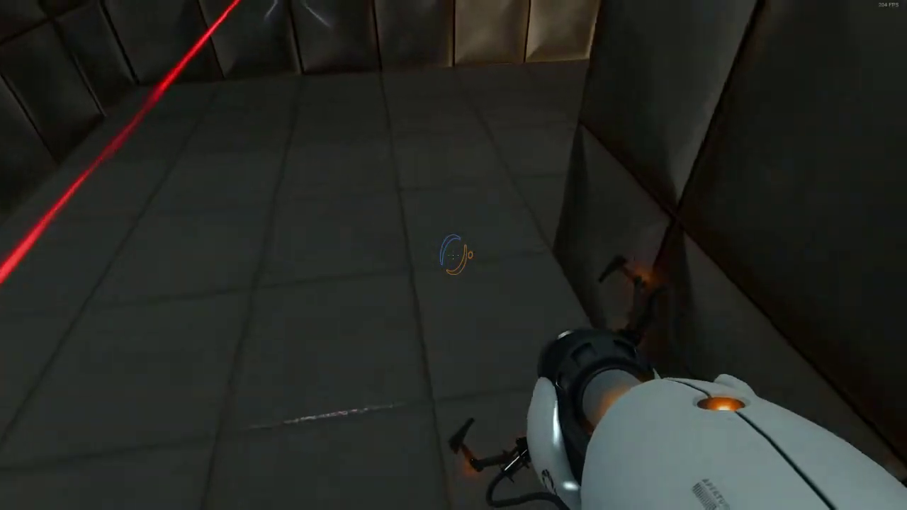
key(w)
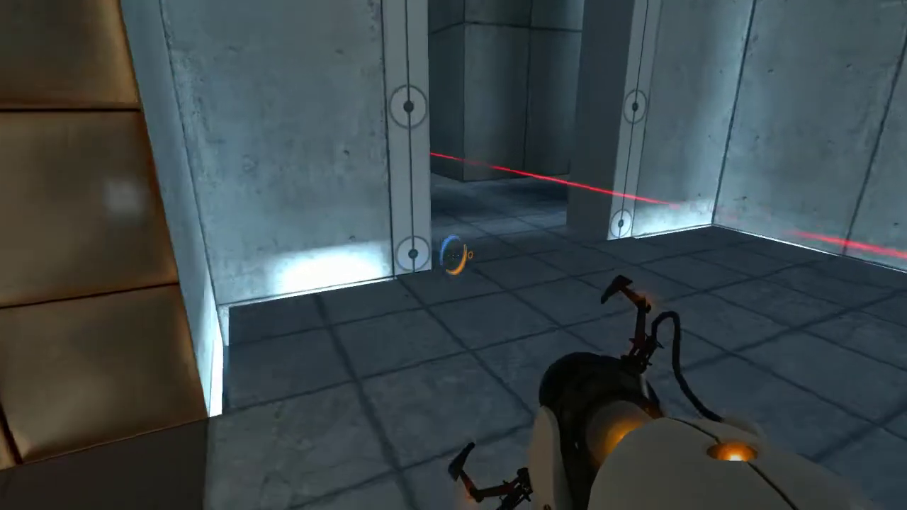
key(w)
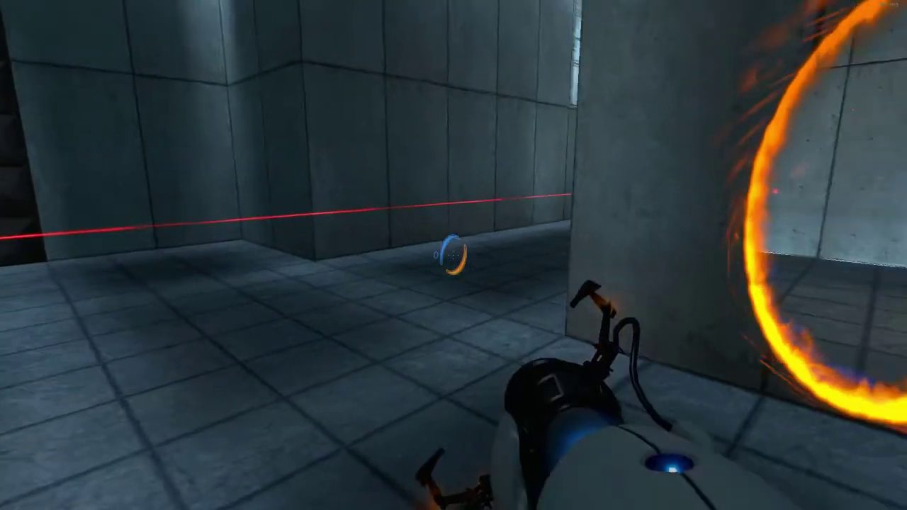
key(w)
key(w)
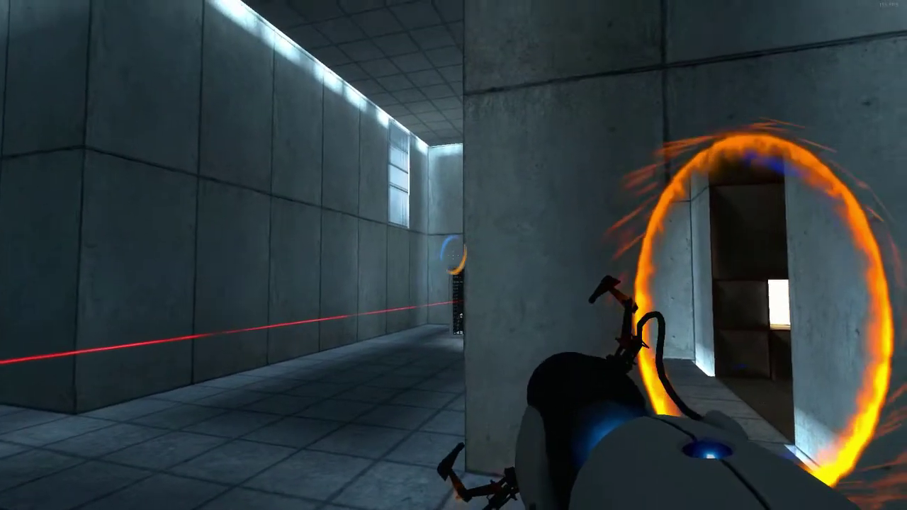
Cross through the orange portal and down the laser corridor to the Weighted Companion Cube
key(w)
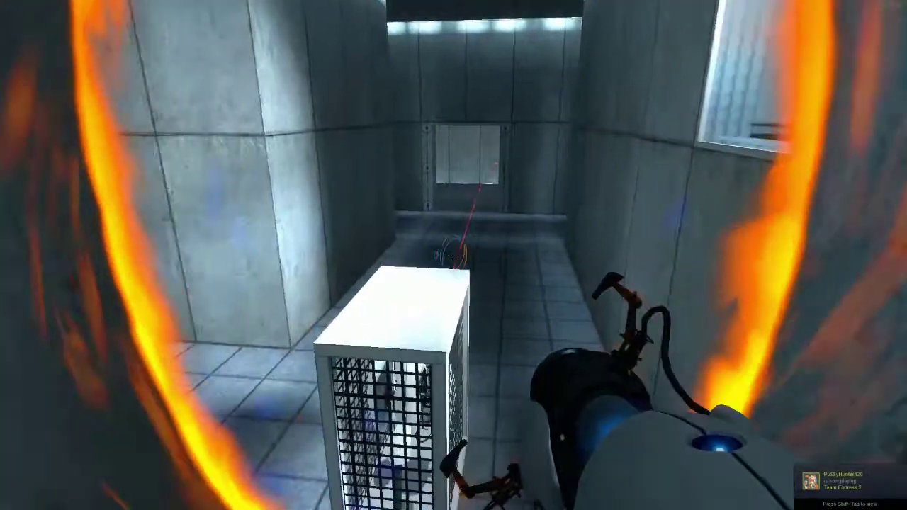
key(w)
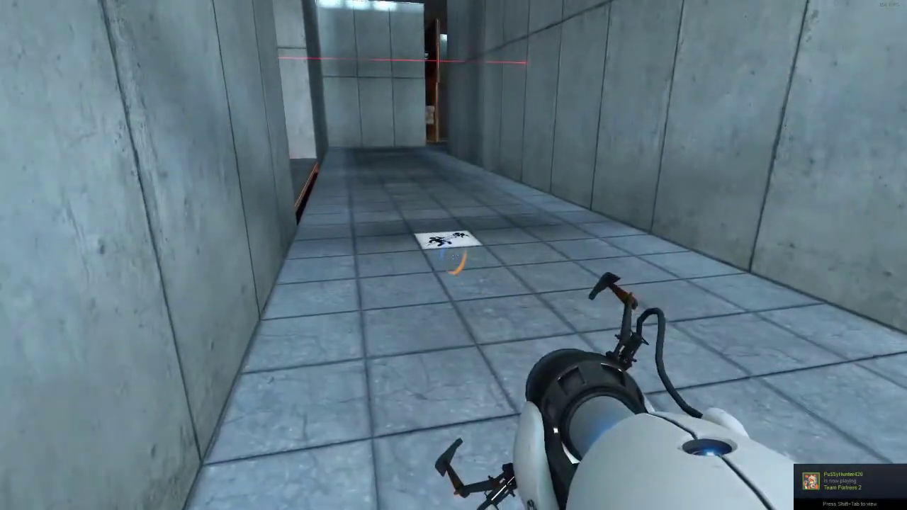
key(w)
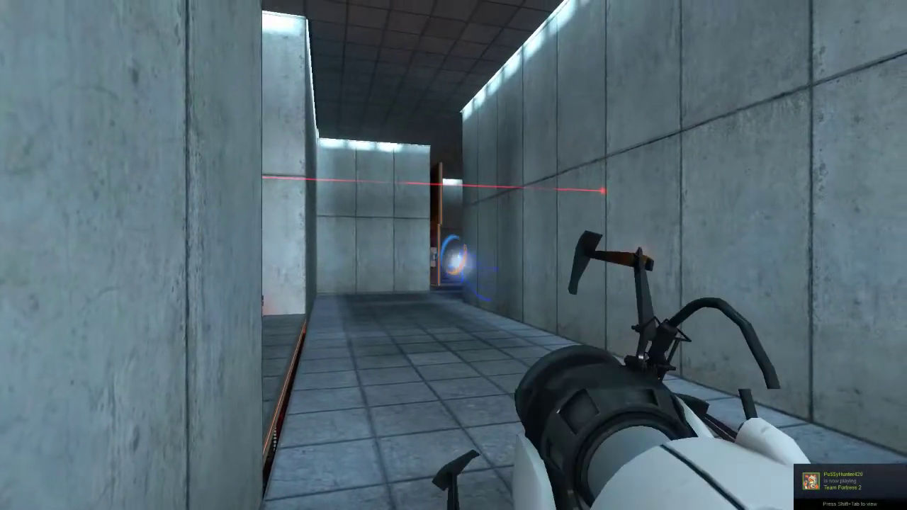
right_click(454, 255)
key(w)
key(w)
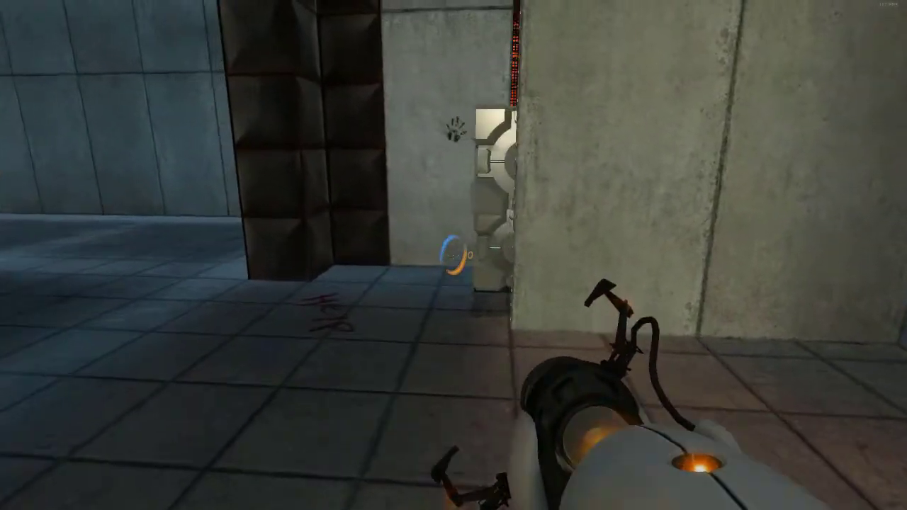
Place a blue portal on the left wall and carry the storage cube over beside the second cube
key(w)
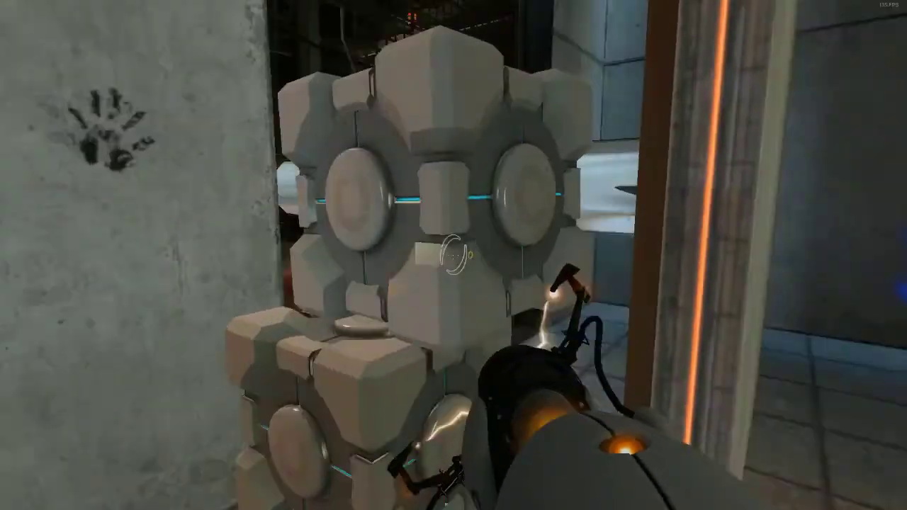
click(454, 255)
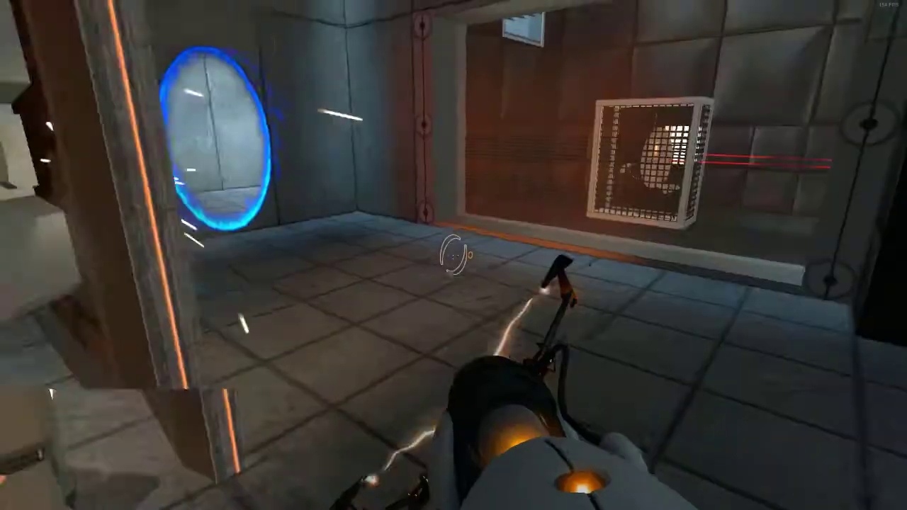
key(w)
key(e)
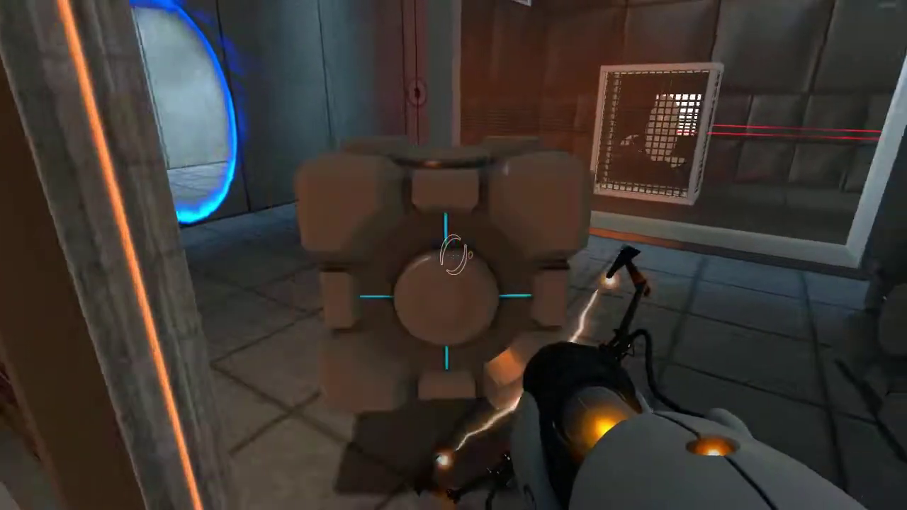
key(w)
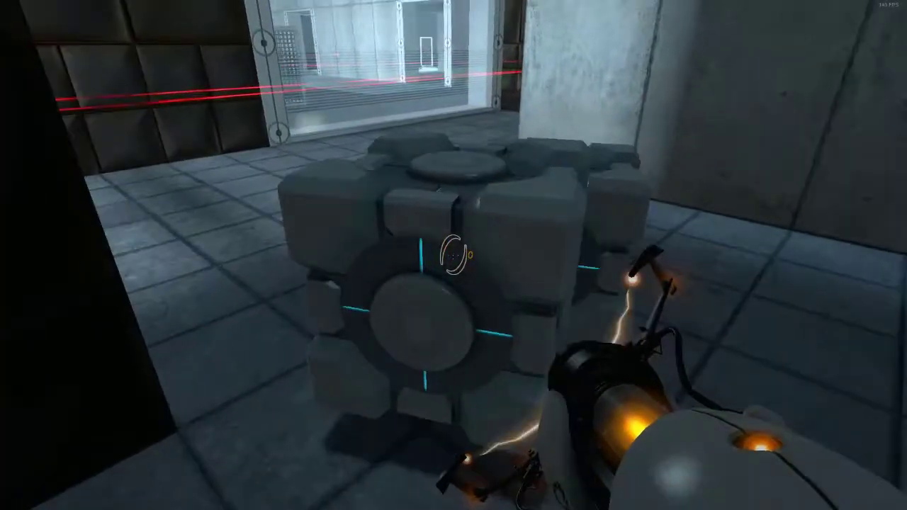
key(e)
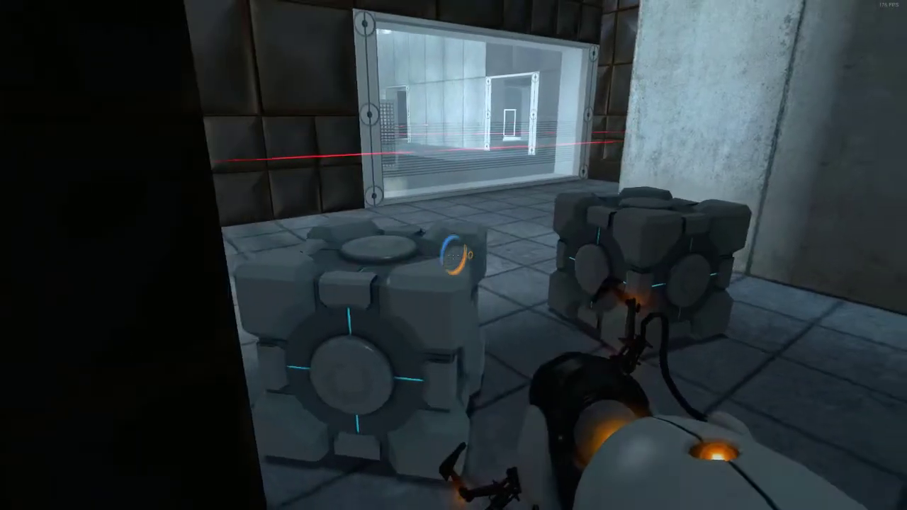
Go past the dark pillar, grab a cube by the window, and carry it through a new orange portal
key(w)
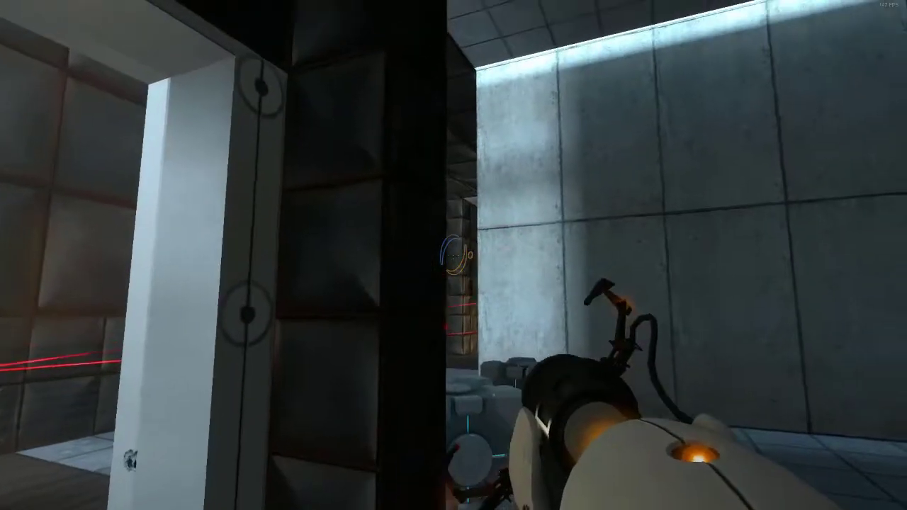
key(s)
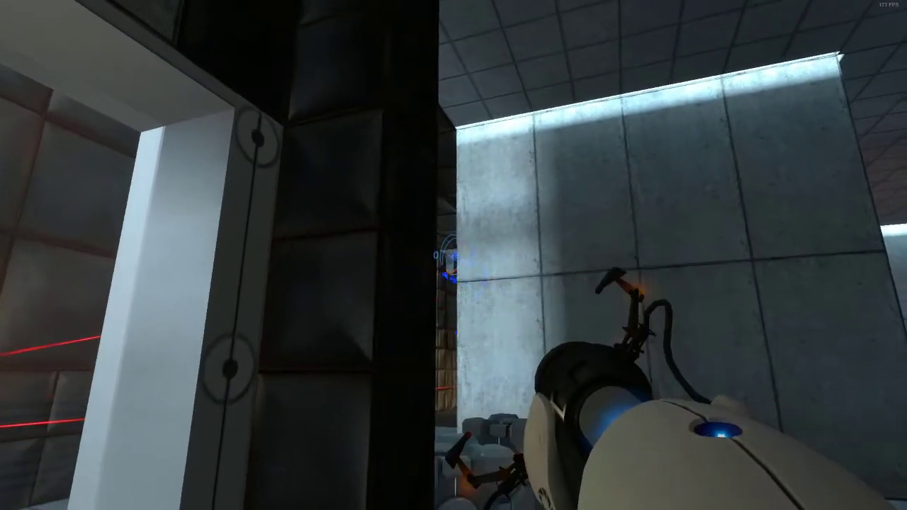
key(w)
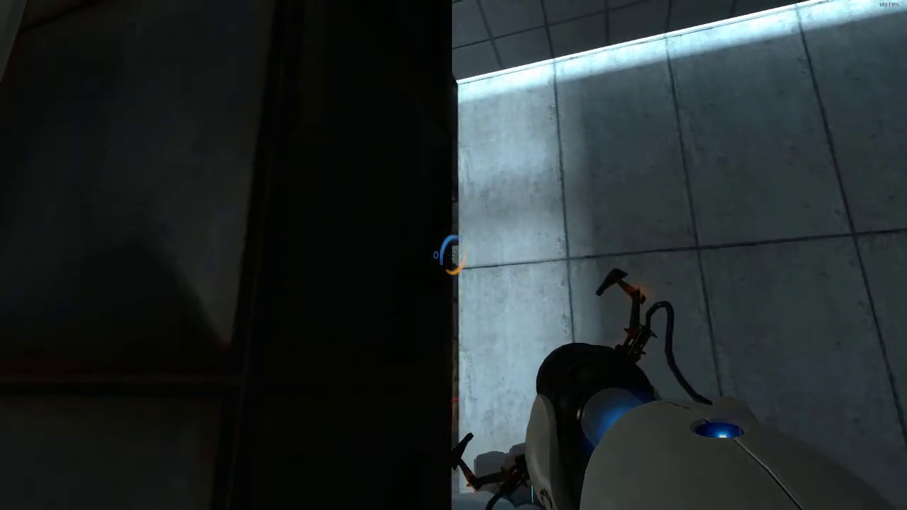
key(w)
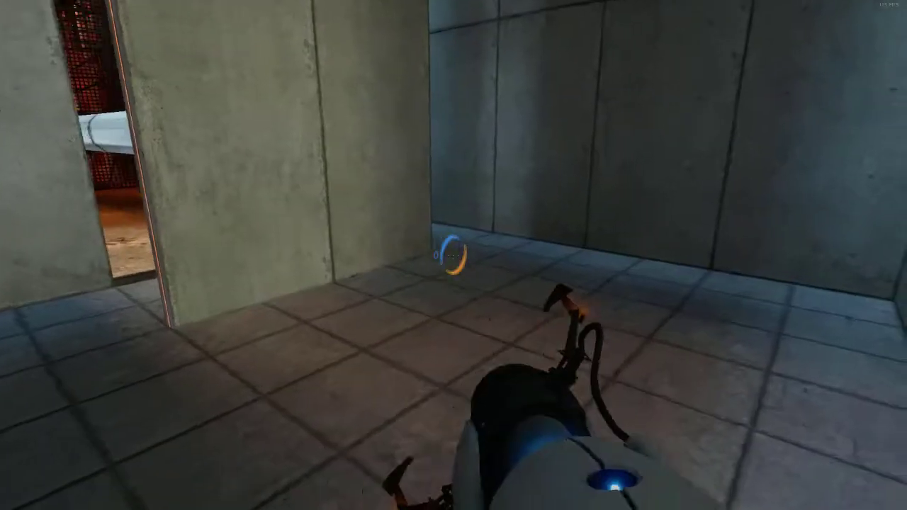
key(w)
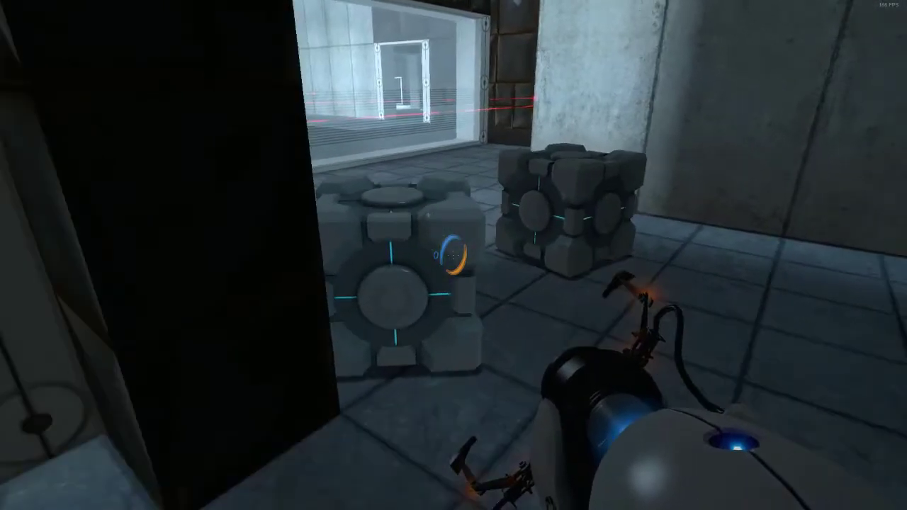
key(e)
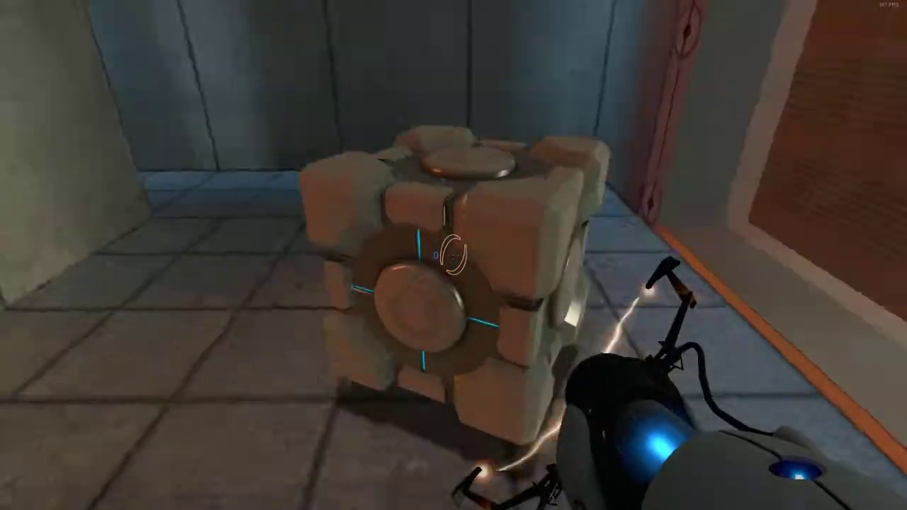
right_click(454, 255)
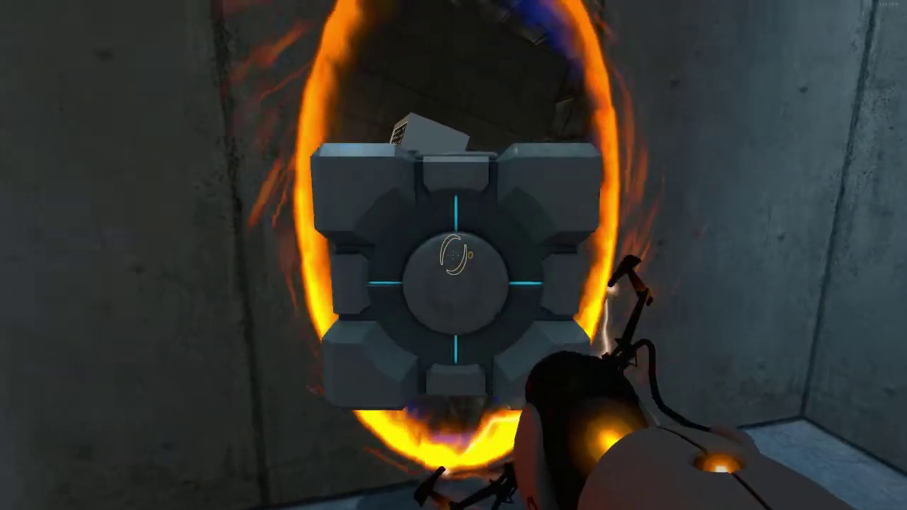
key(w)
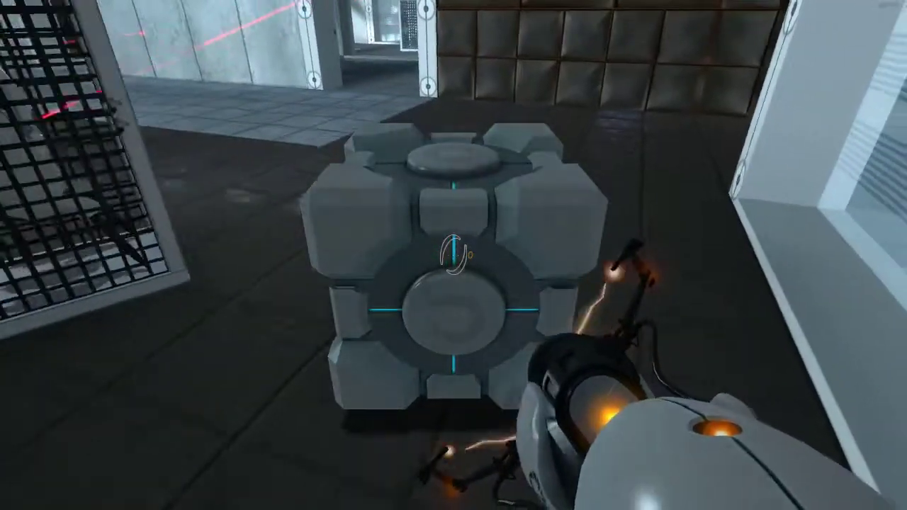
Drop the cube and scout around the cage to find the turret hidden behind it
key(e)
key(e)
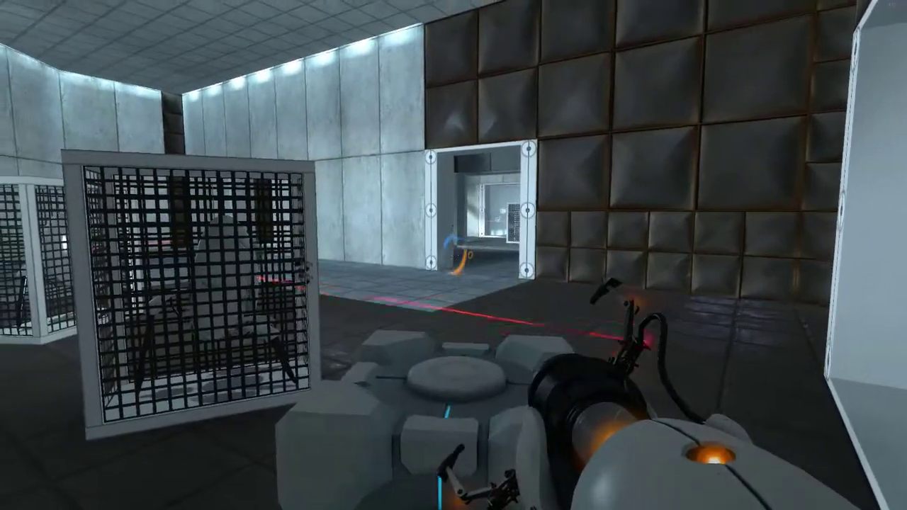
key(e)
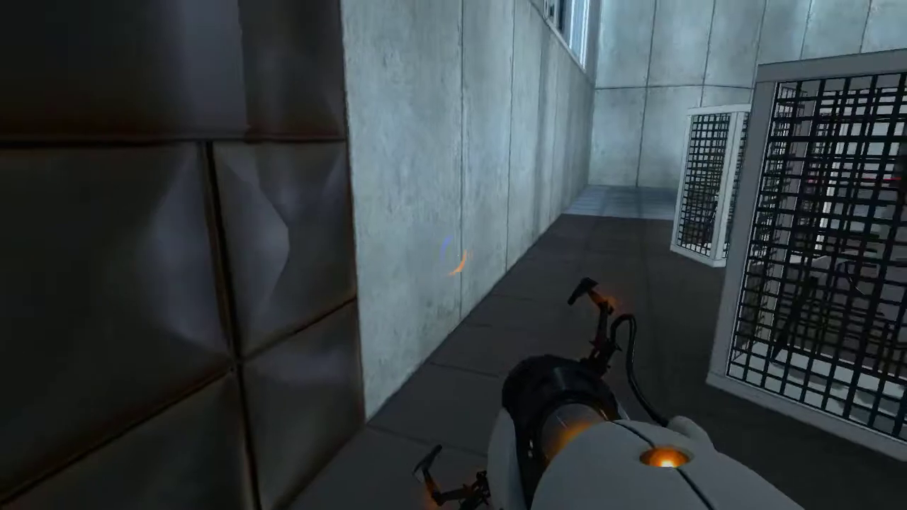
key(e)
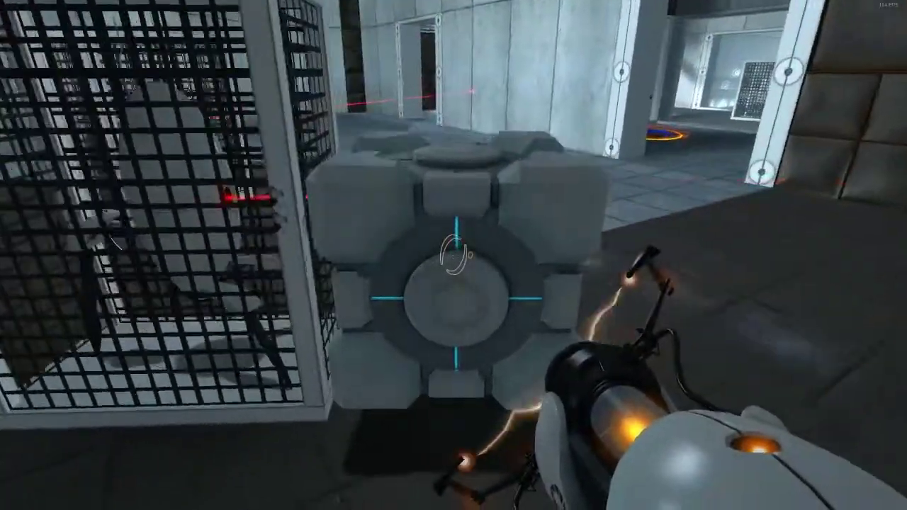
key(e)
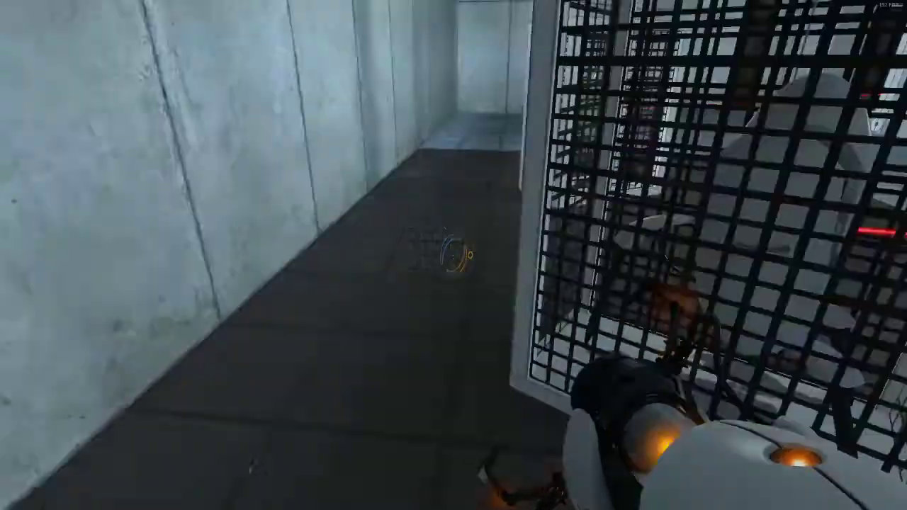
key(w)
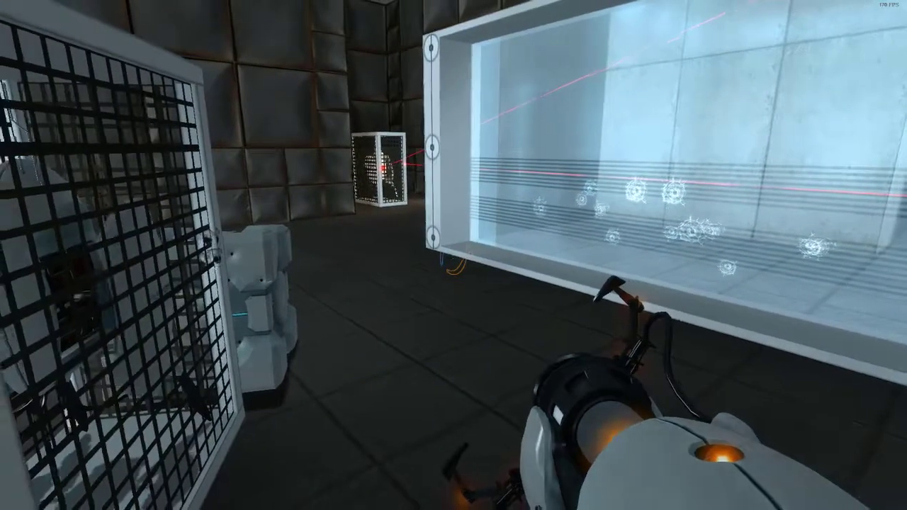
key(s)
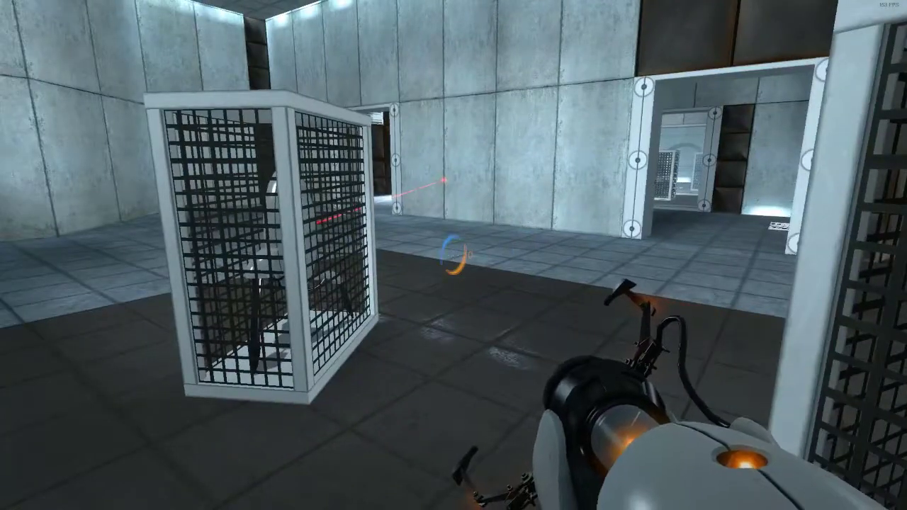
key(w)
key(d)
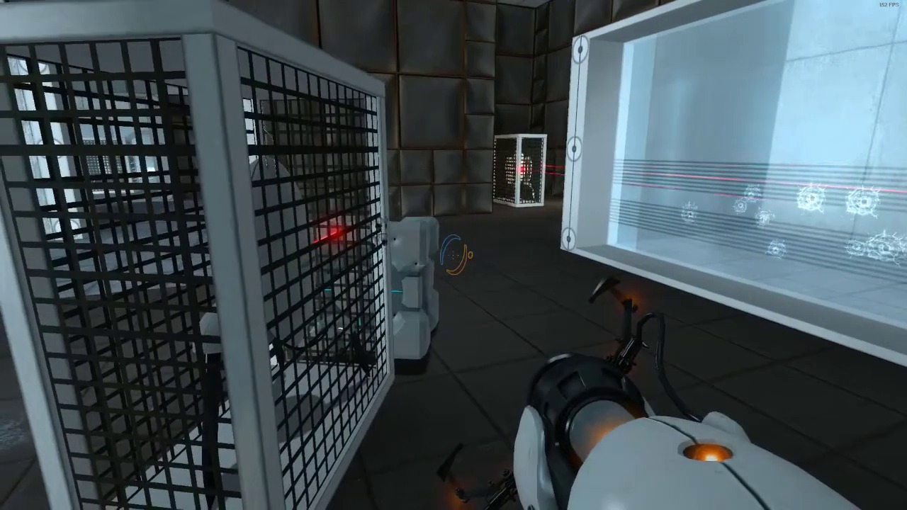
key(s)
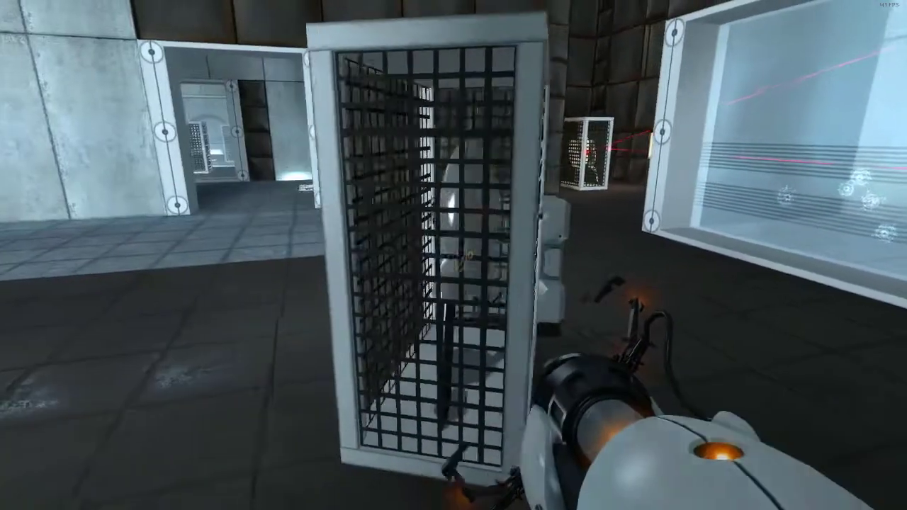
key(s)
key(w)
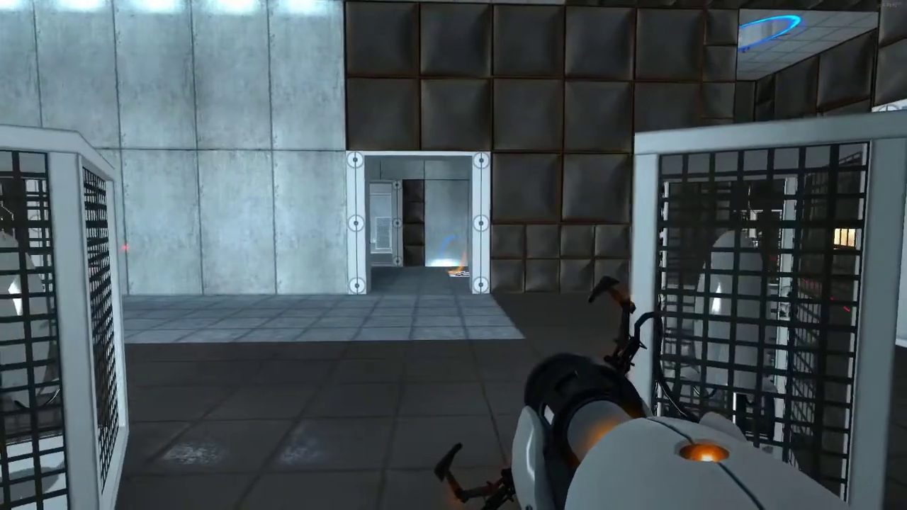
Open blue and orange portals, fetch a cube from the cube room, and set it before the cage
click(454, 255)
key(w)
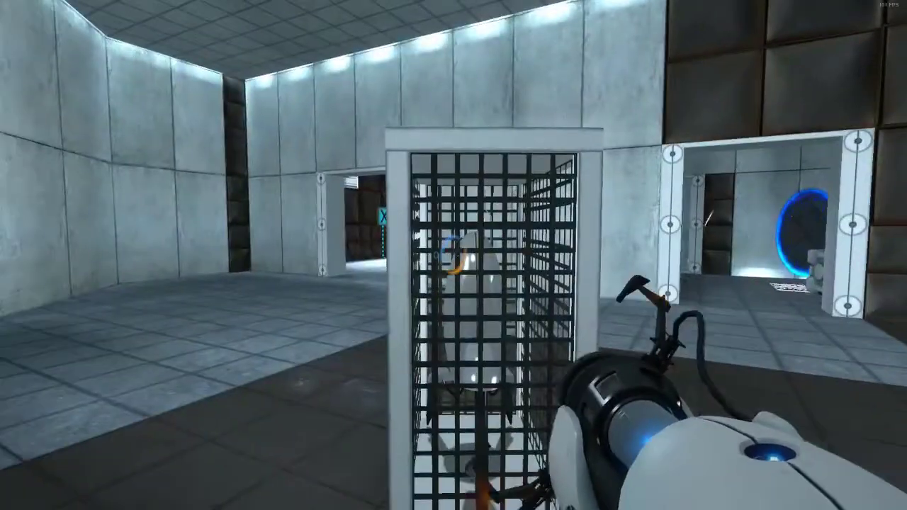
right_click(453, 255)
key(w)
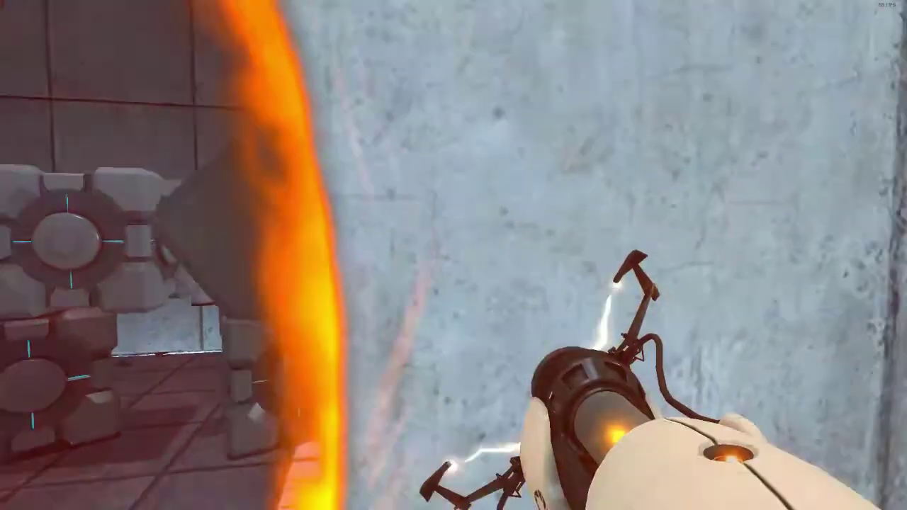
key(w)
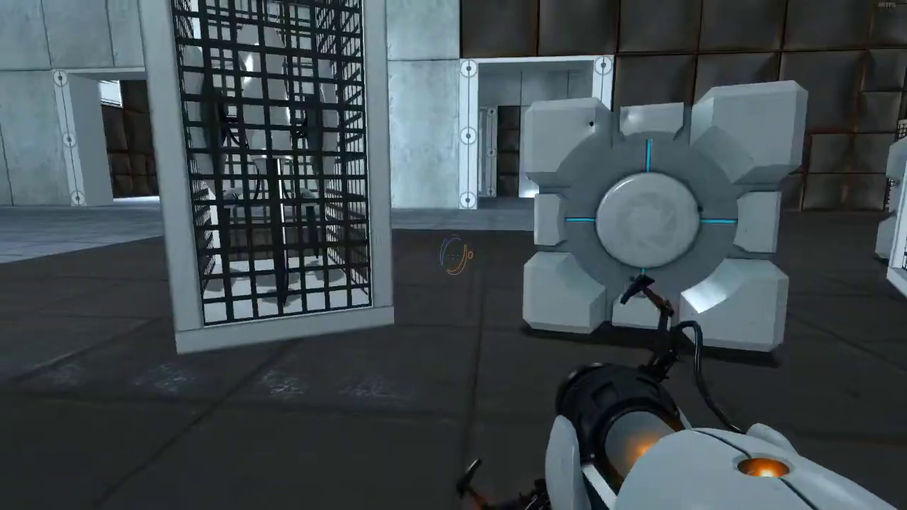
key(e)
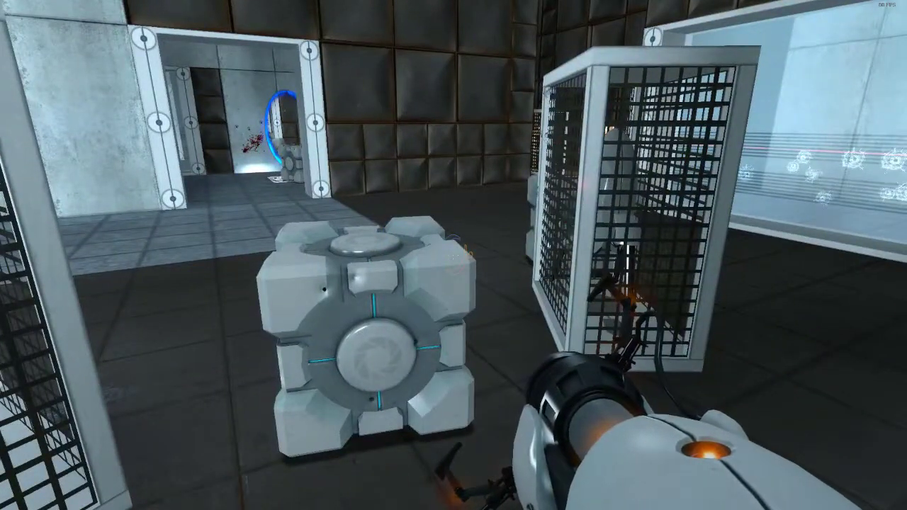
key(e)
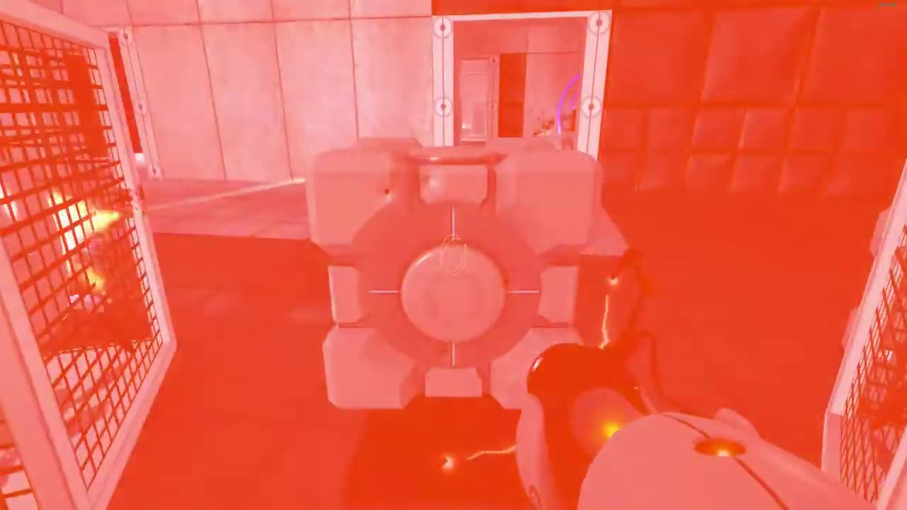
Carry the cube through the orange portal and set it on top of the cube by the cage
drag(453, 291, 425, 284)
key(w)
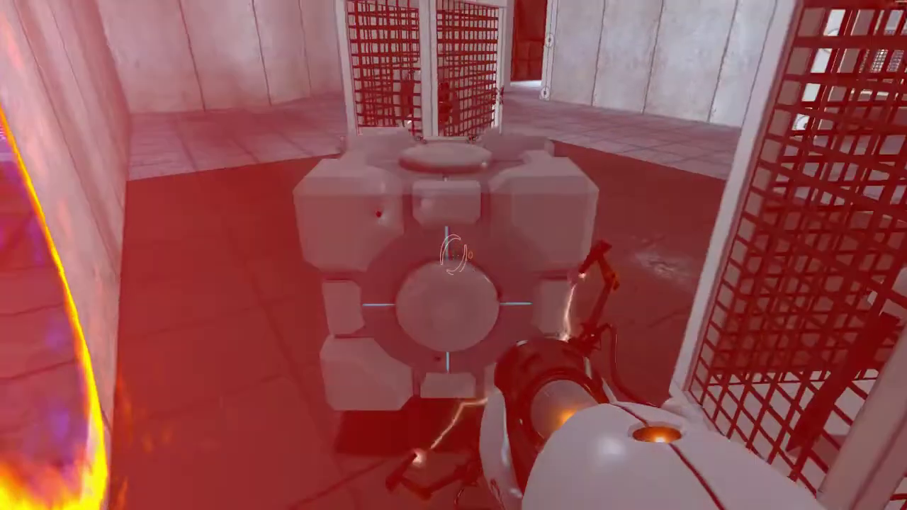
key(a)
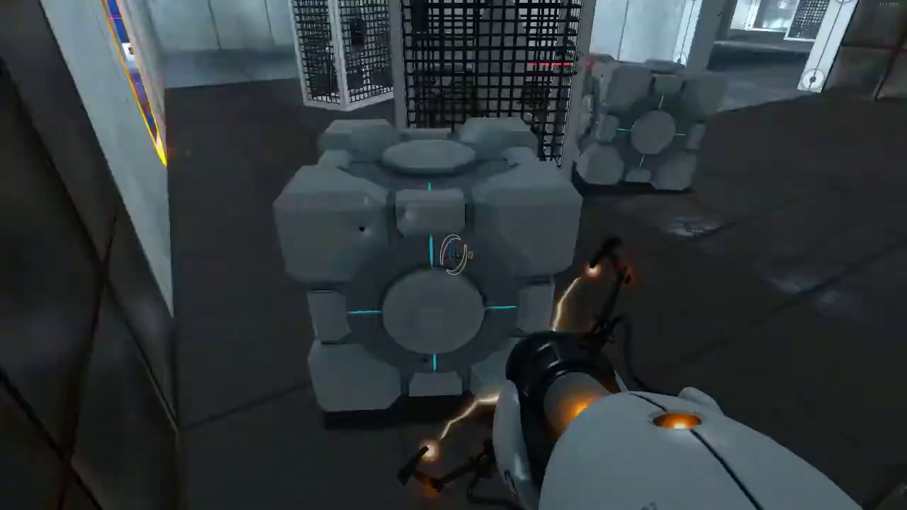
key(a)
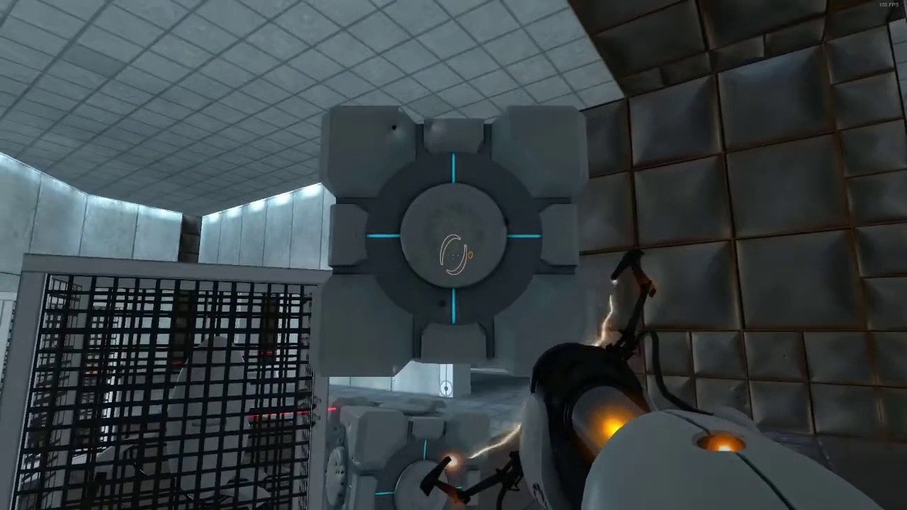
key(e)
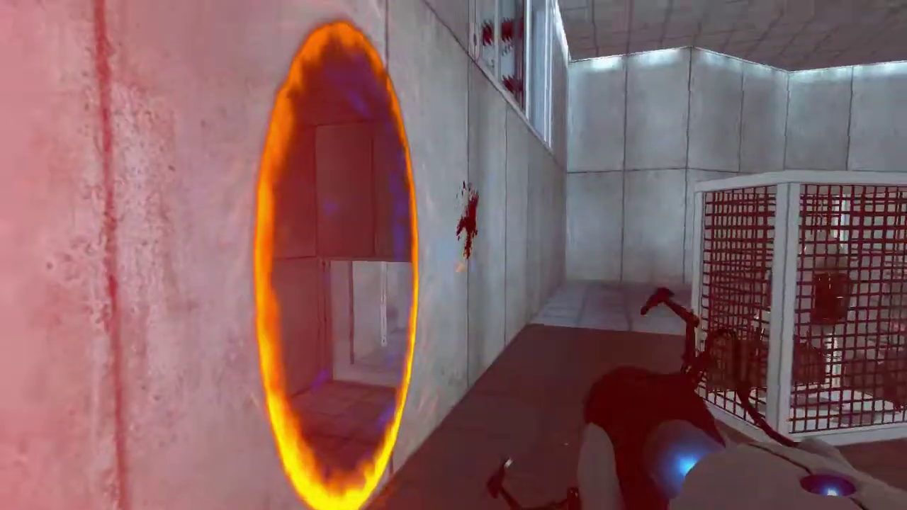
Open new orange portals and add more cubes to the stack at right
right_click(454, 256)
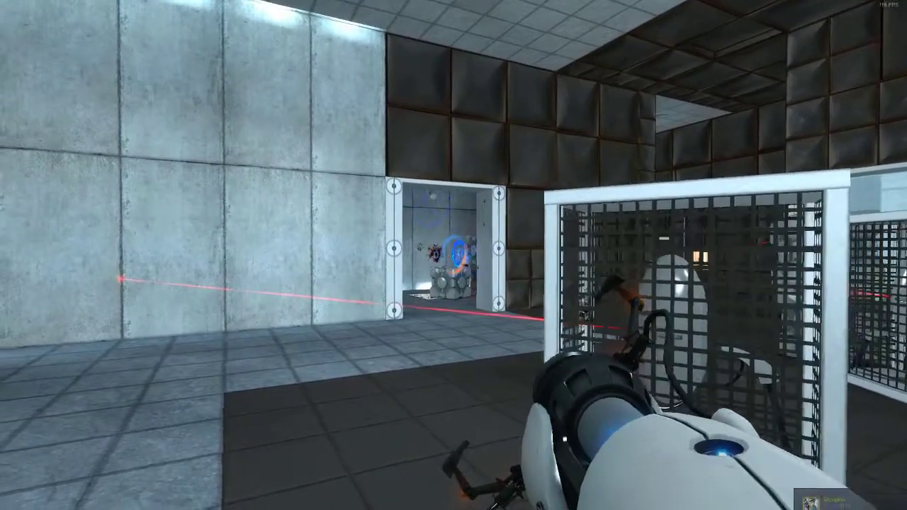
key(e)
right_click(453, 255)
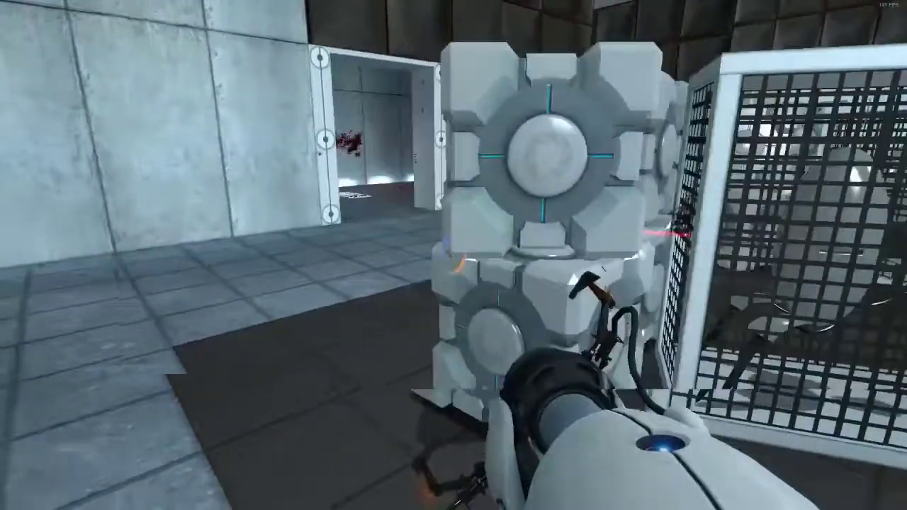
key(e)
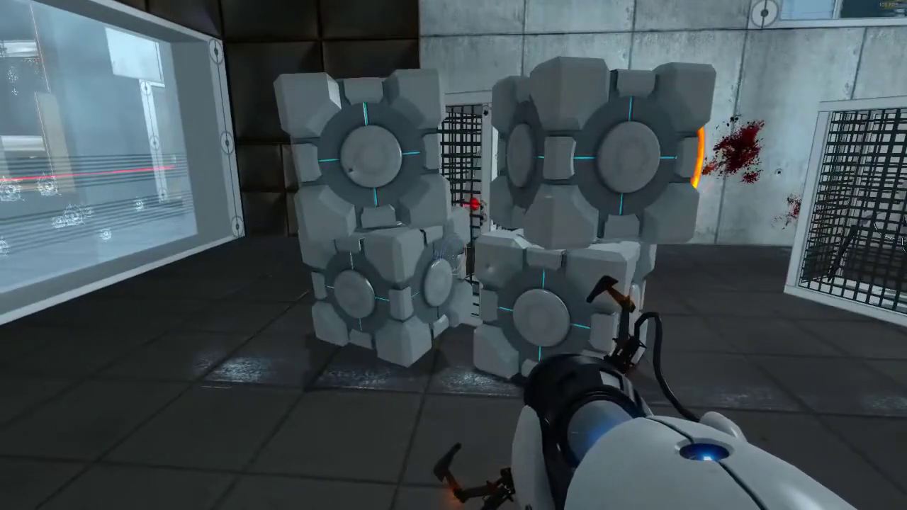
Walk from the cube stacks through the doorways toward the exit door, then face the cube room
key(w)
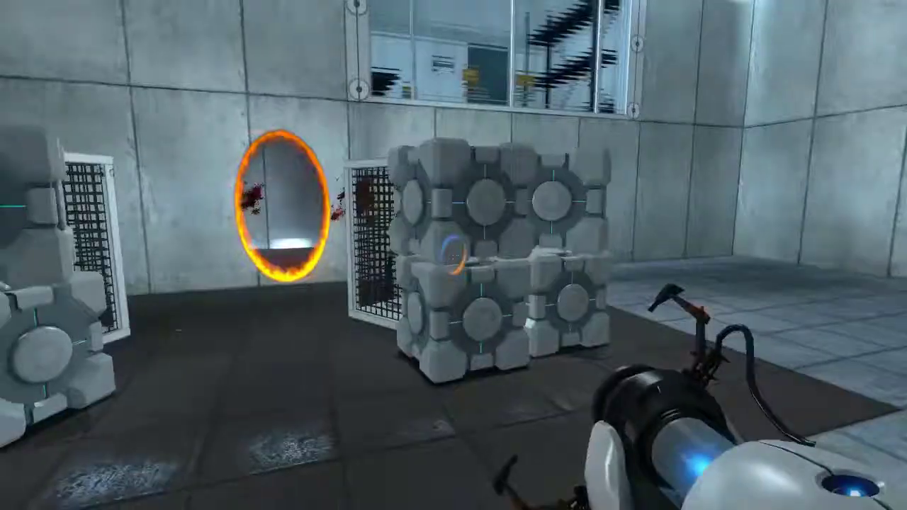
key(w)
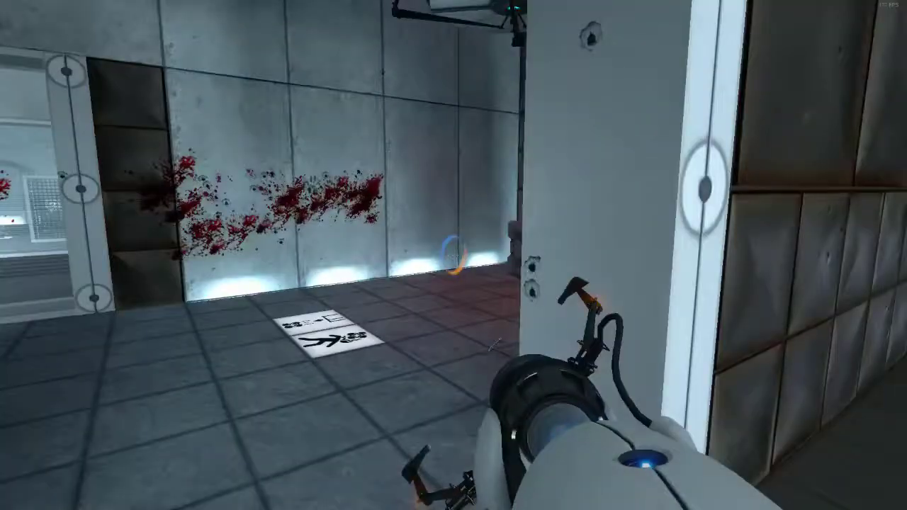
key(w)
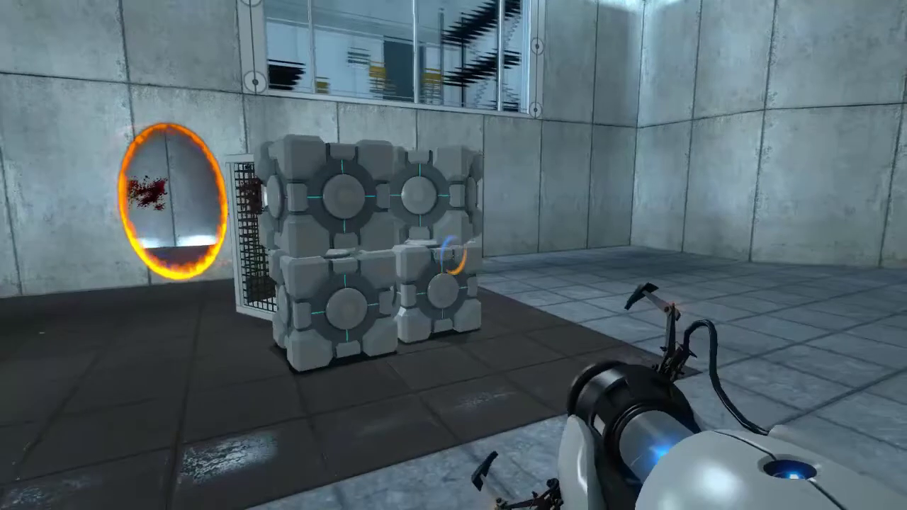
key(w)
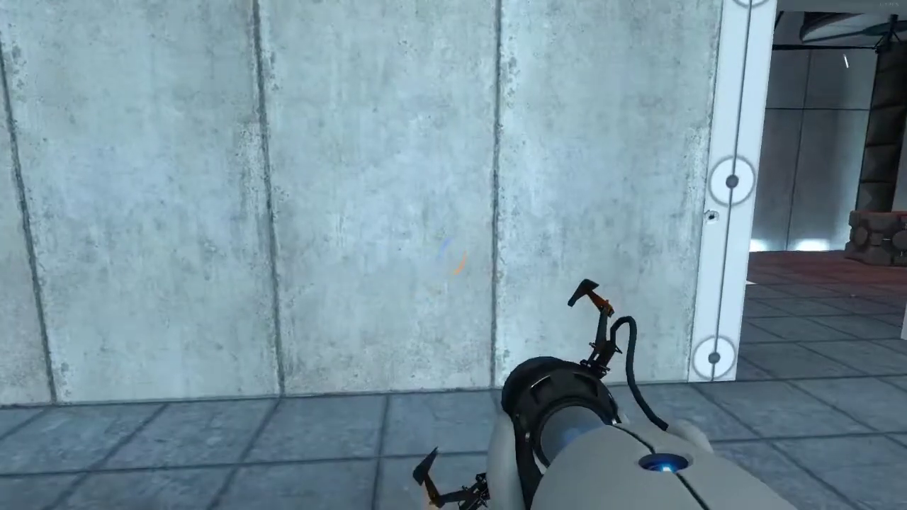
key(w)
key(w)
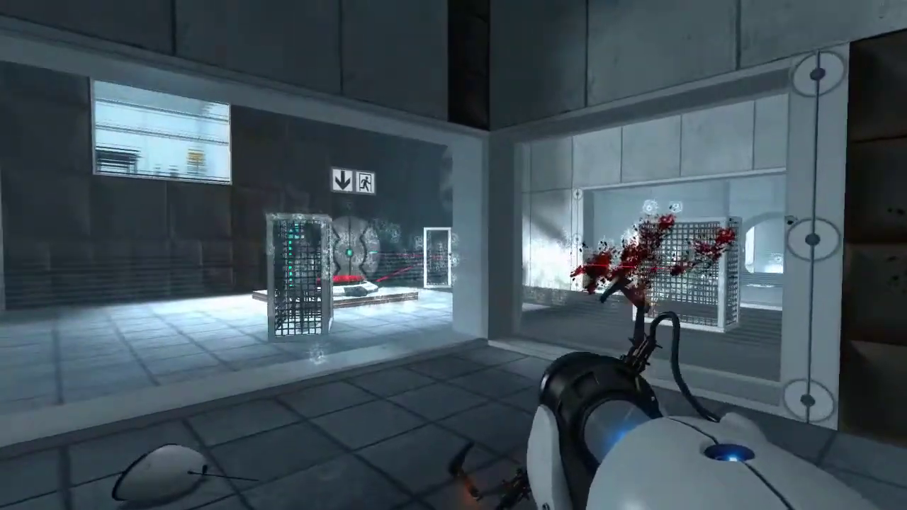
key(w)
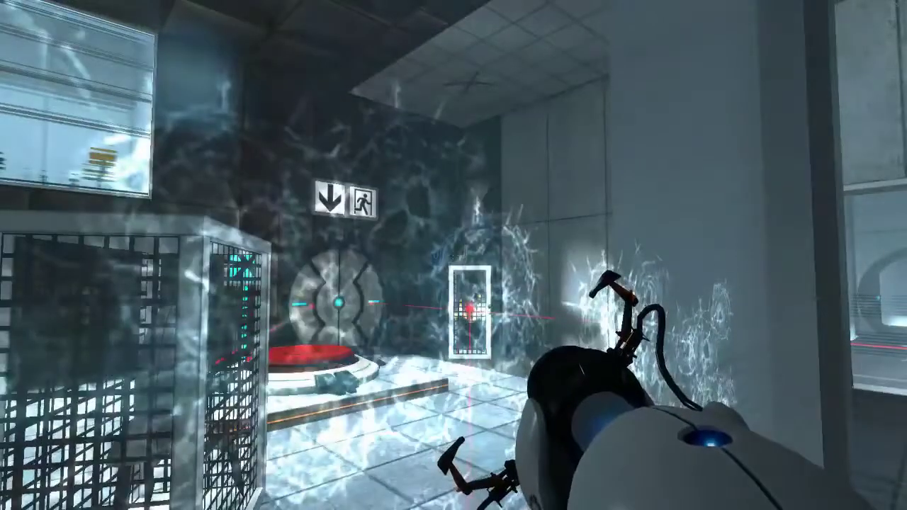
key(w)
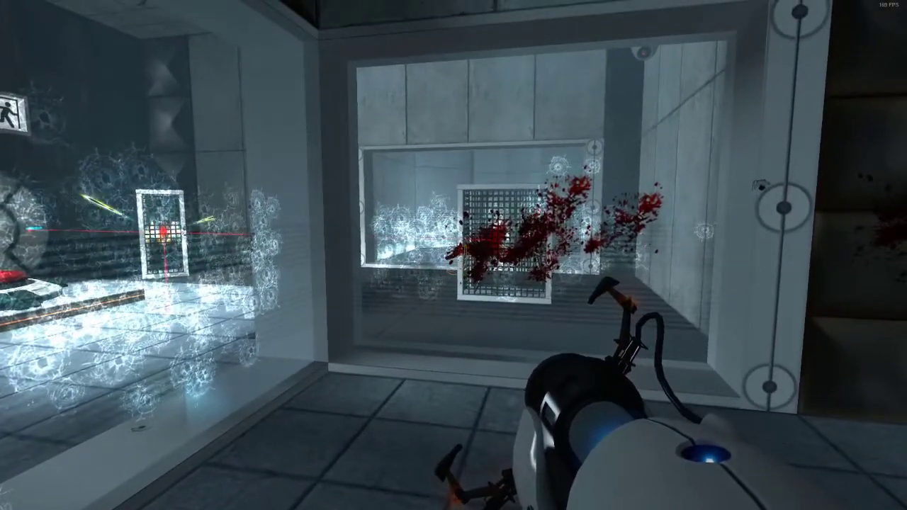
key(a)
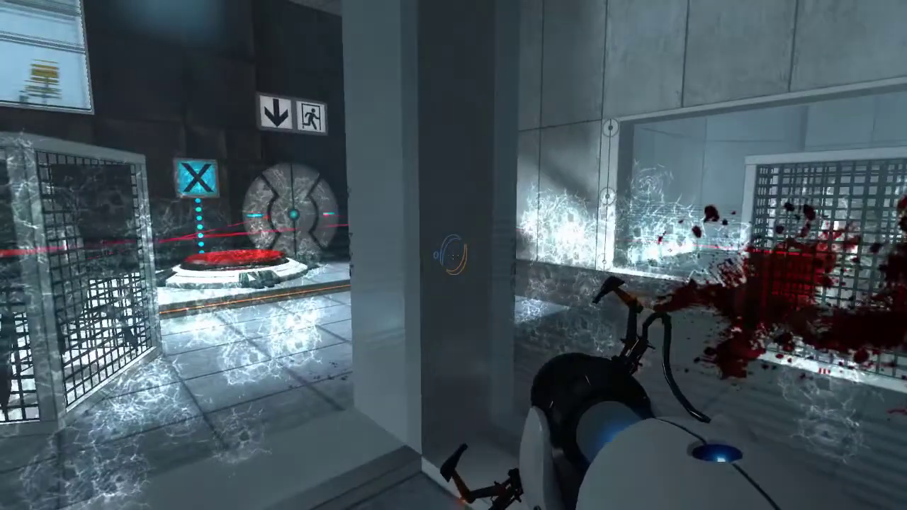
key(a)
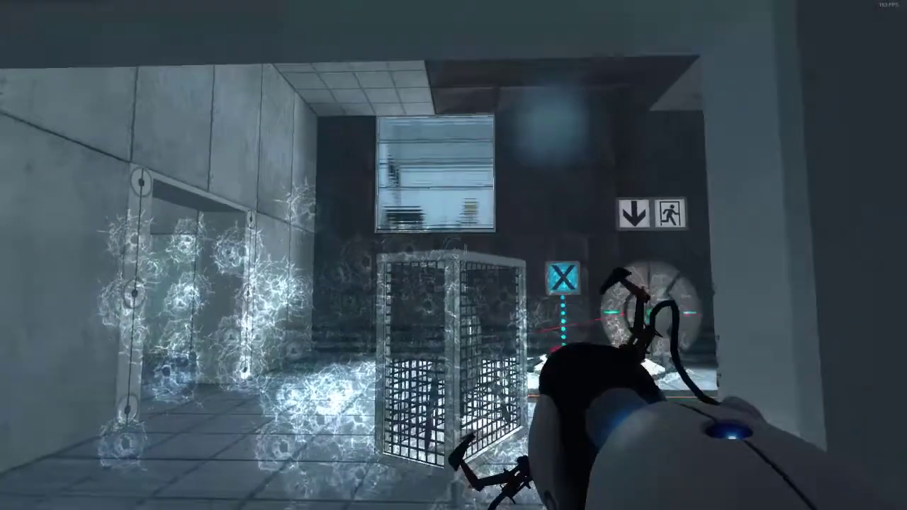
Place a blue portal on the wall, go through it, and pick up the cube
key(w)
click(454, 255)
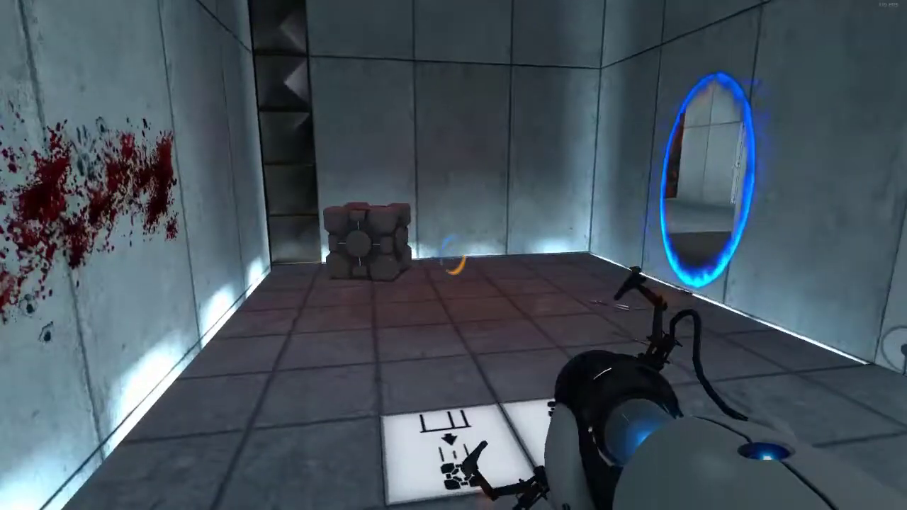
key(w)
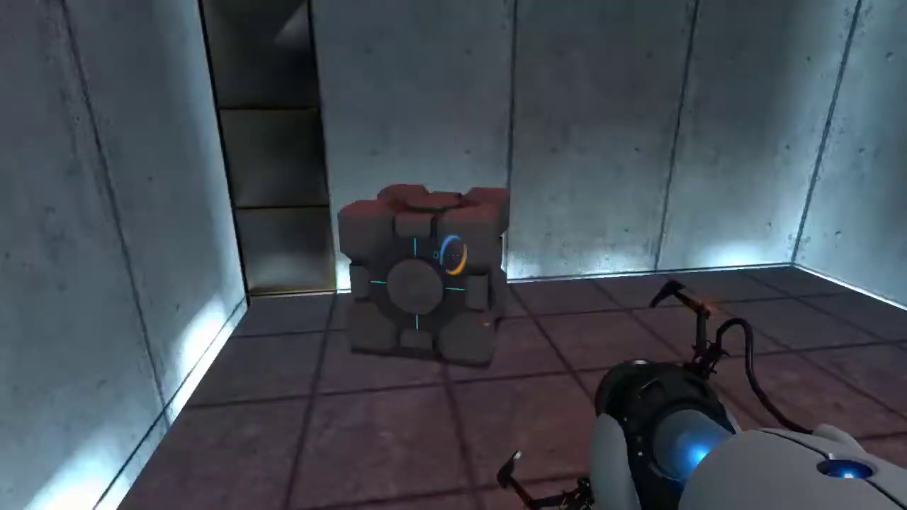
key(e)
key(w)
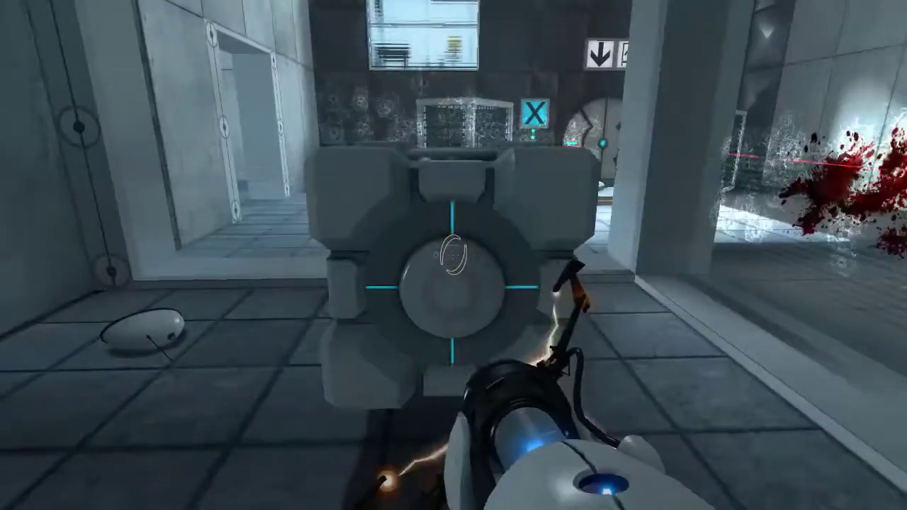
key(w)
key(s)
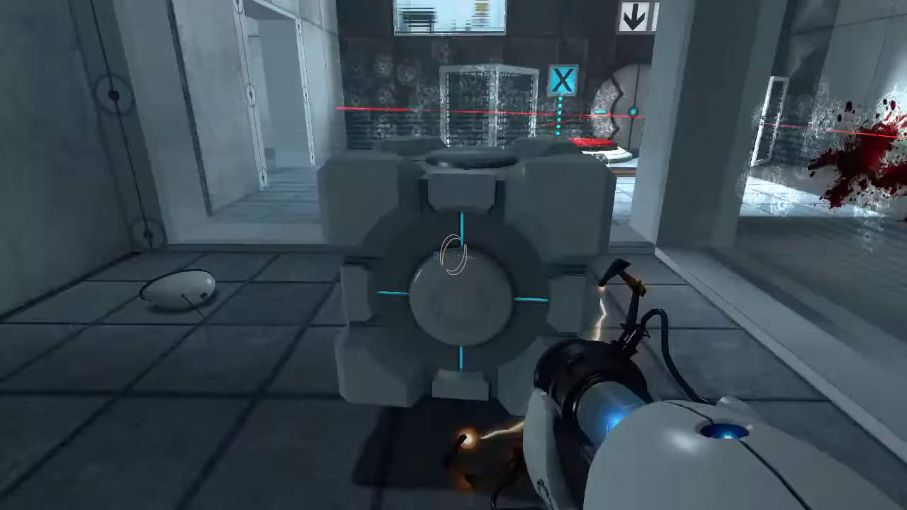
Carry the cube through the orange portal, around the pillar, and up to the turret cage
key(w)
key(w)
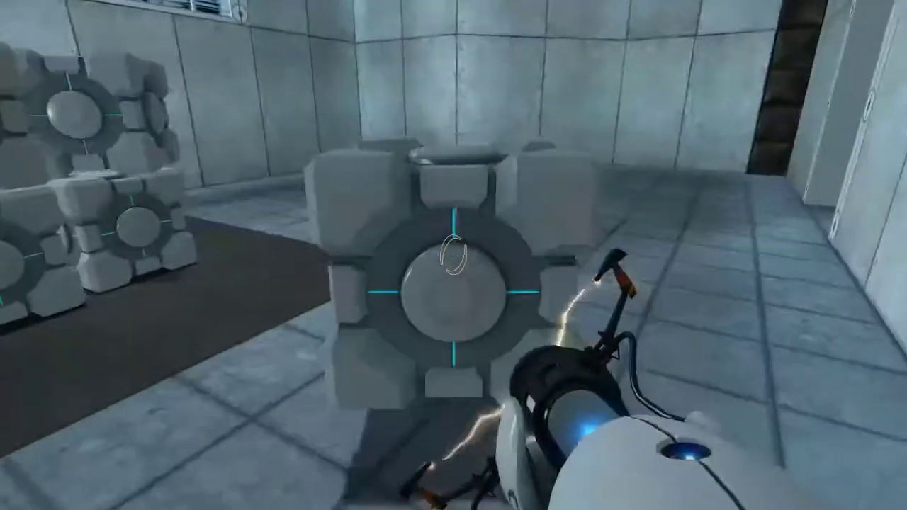
key(w)
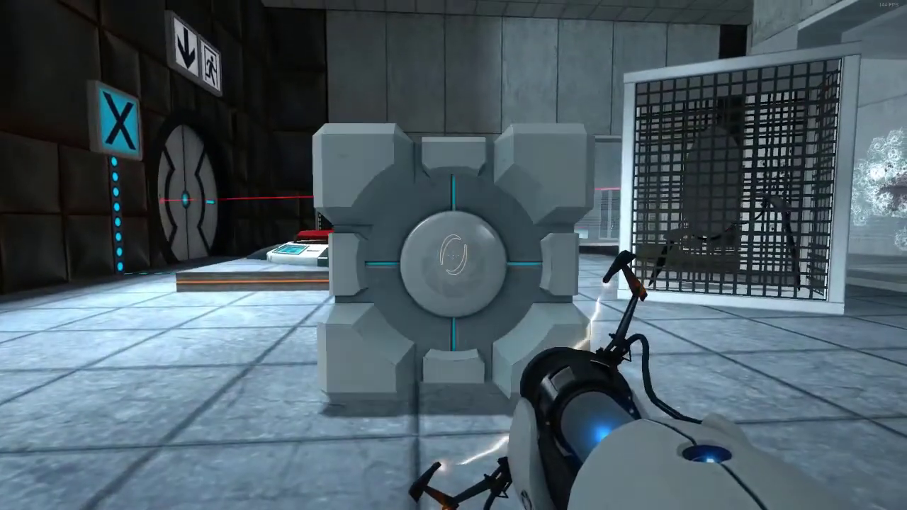
key(w)
key(s)
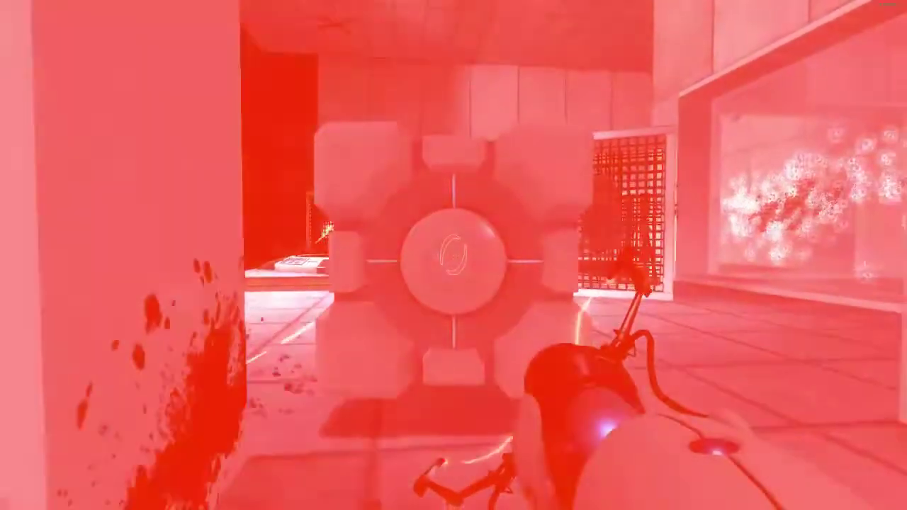
key(w)
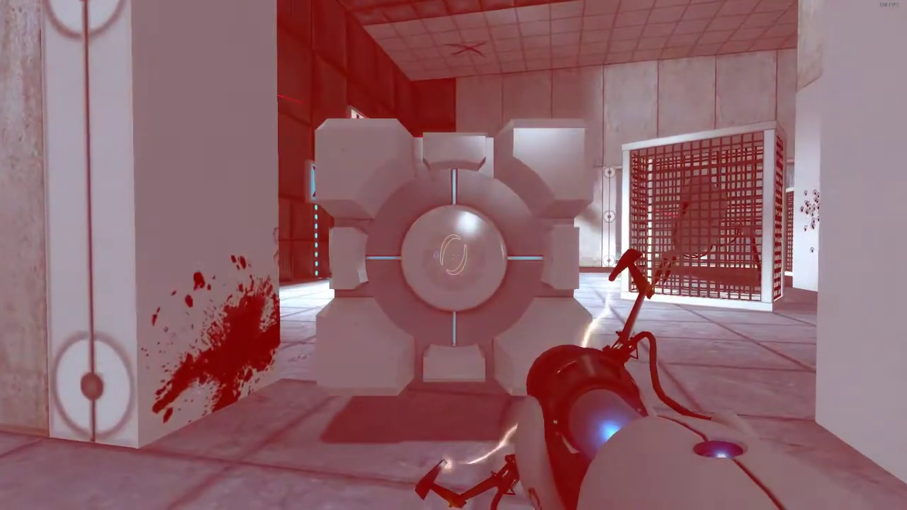
key(w)
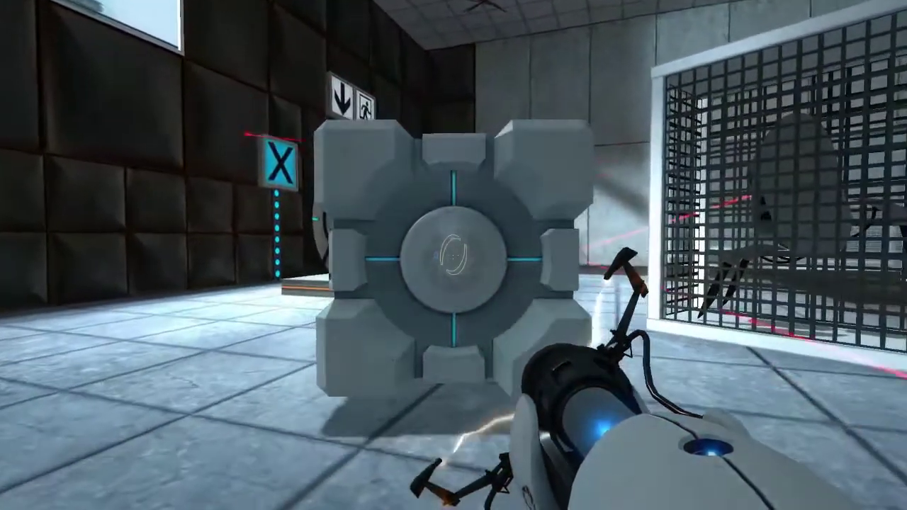
key(d)
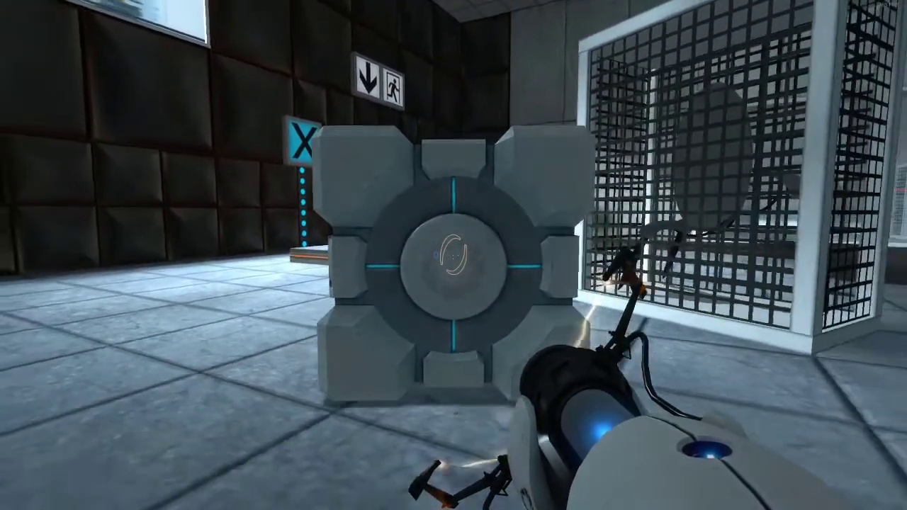
key(s)
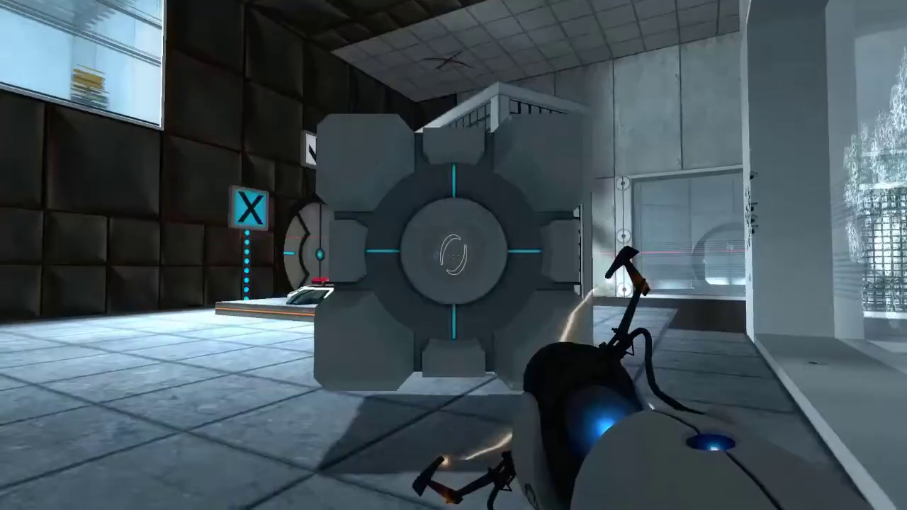
key(w)
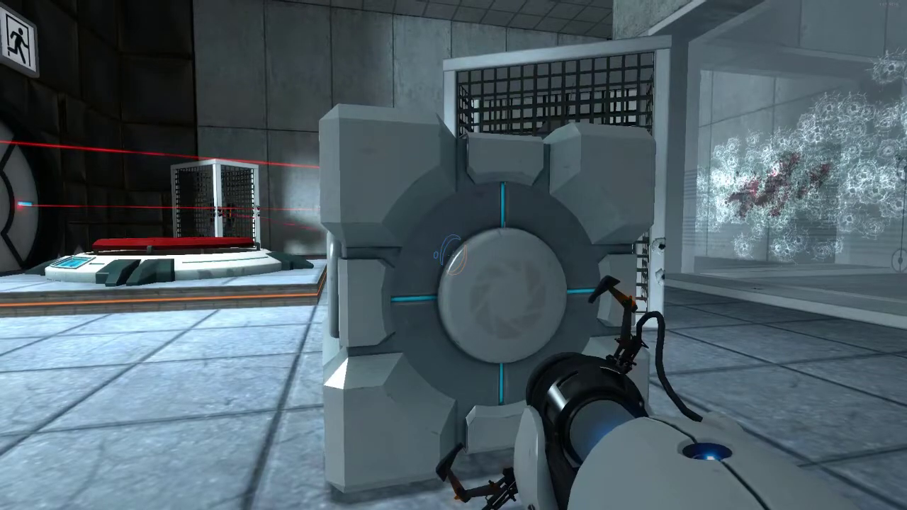
Drop the cube on the floor button and open an orange portal on the wall
key(e)
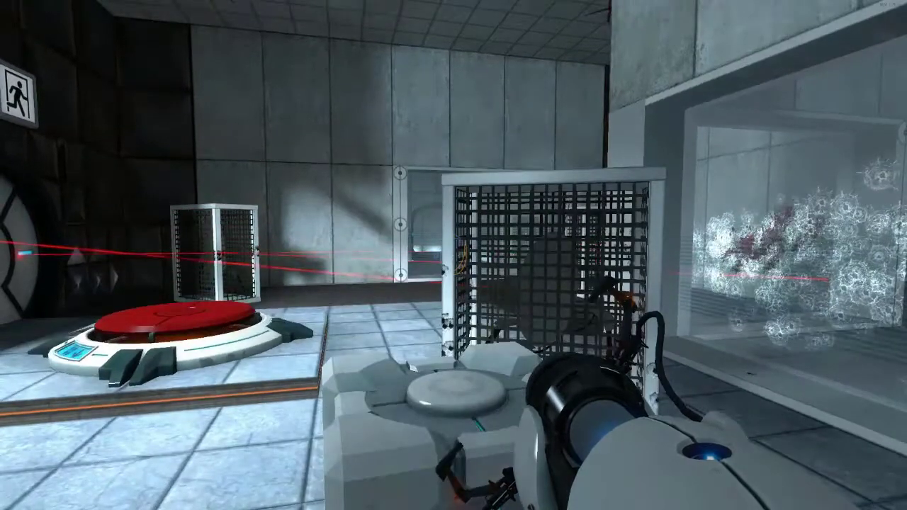
key(w)
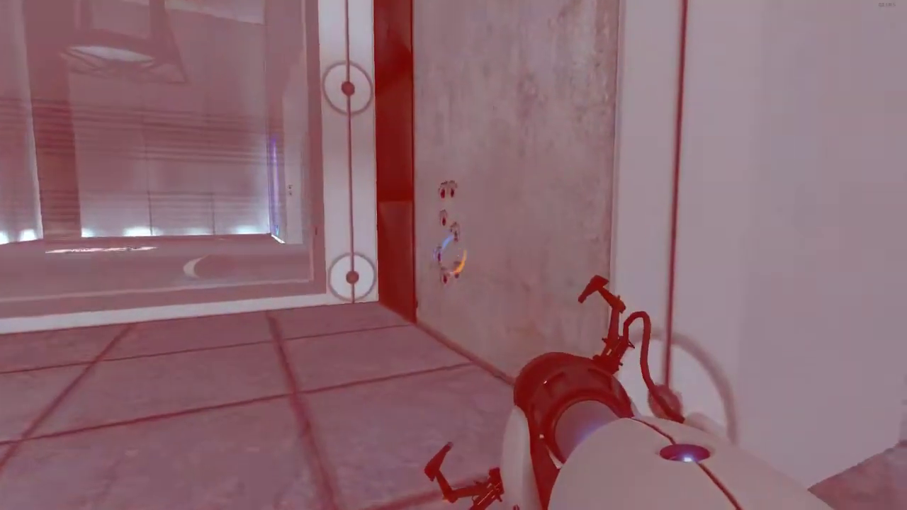
right_click(454, 255)
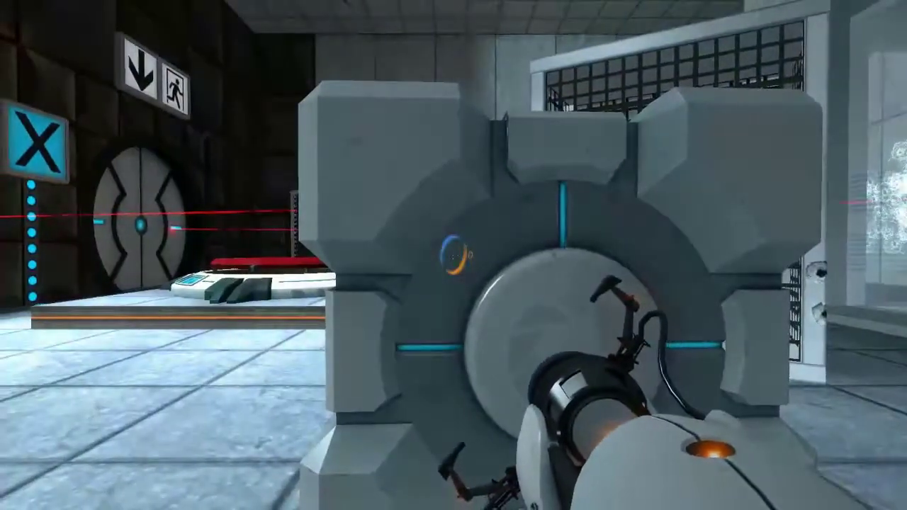
key(s)
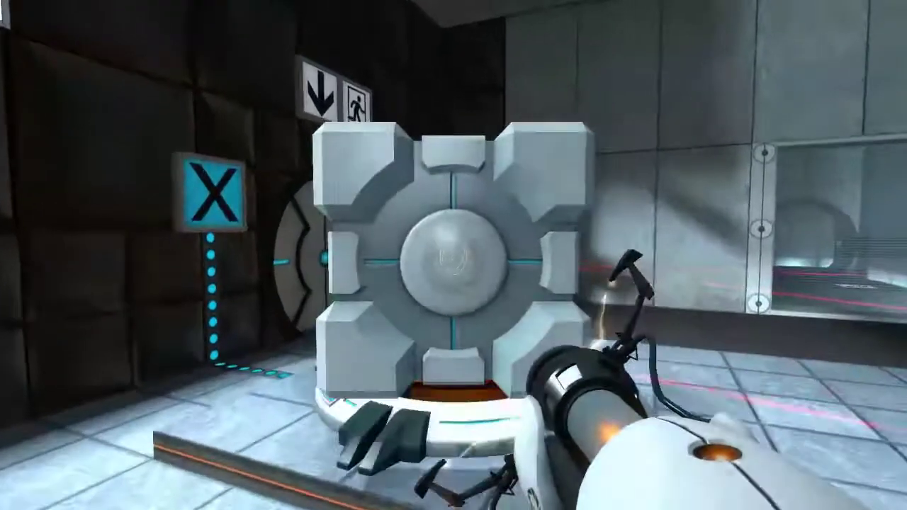
Return through the portal and cube room to the exit doorway, placing a blue portal there
key(w)
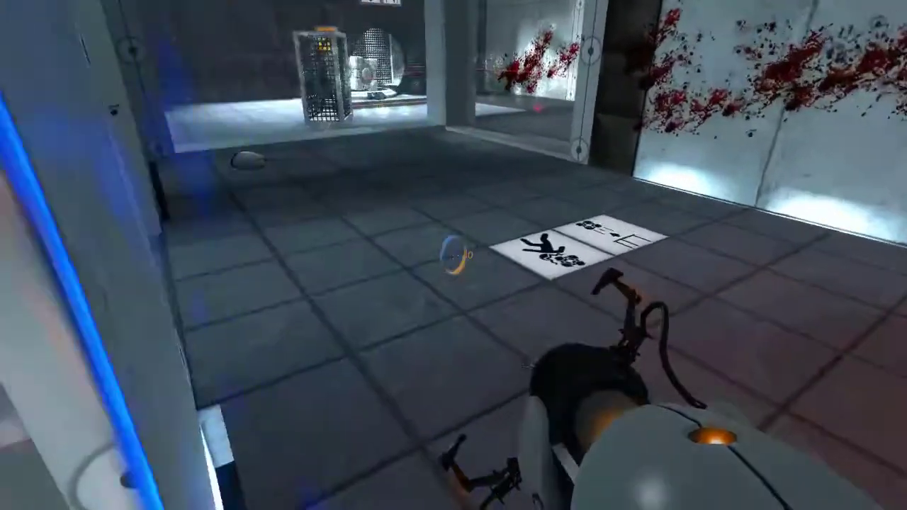
key(w)
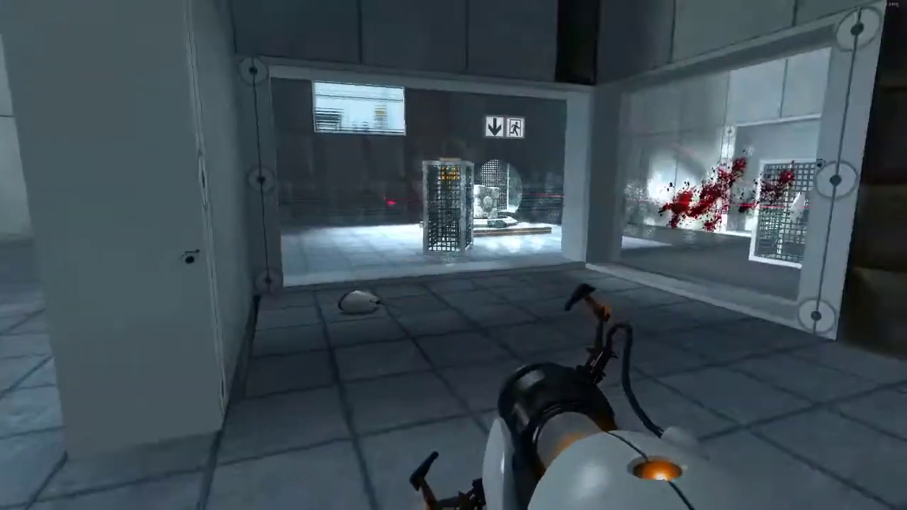
key(w)
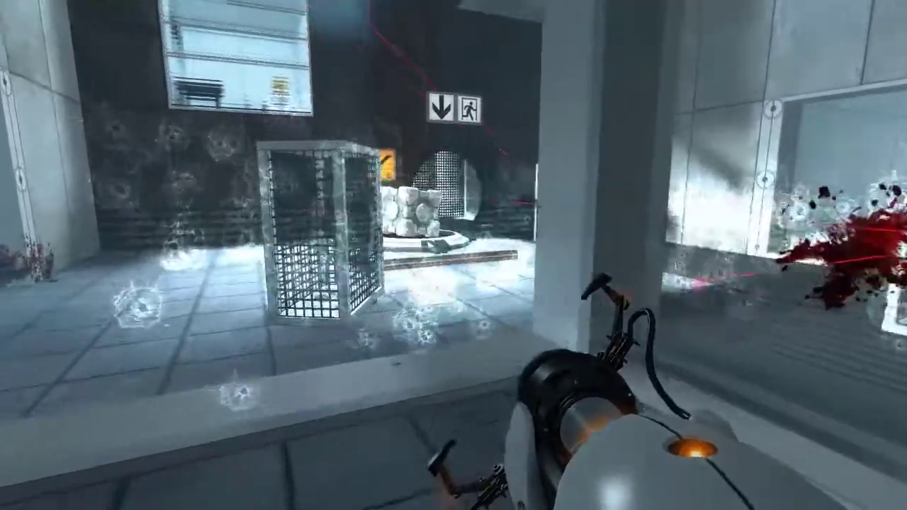
key(w)
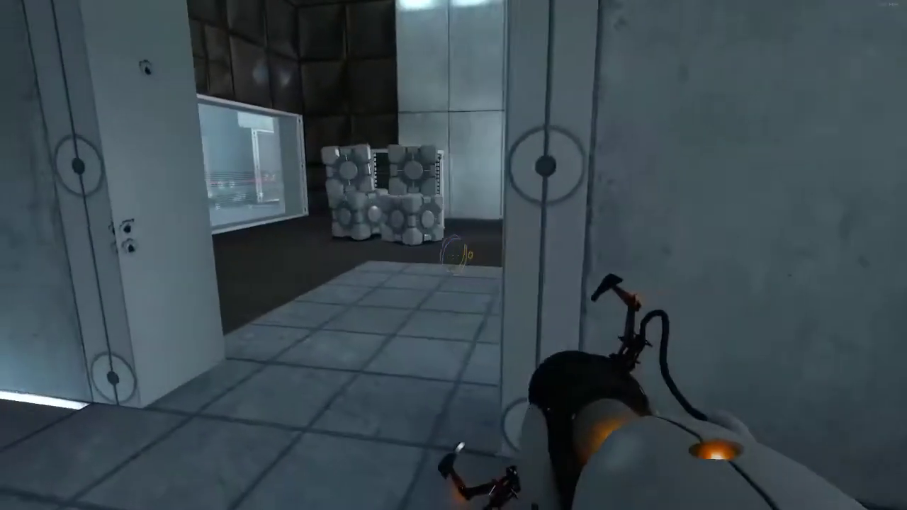
key(w)
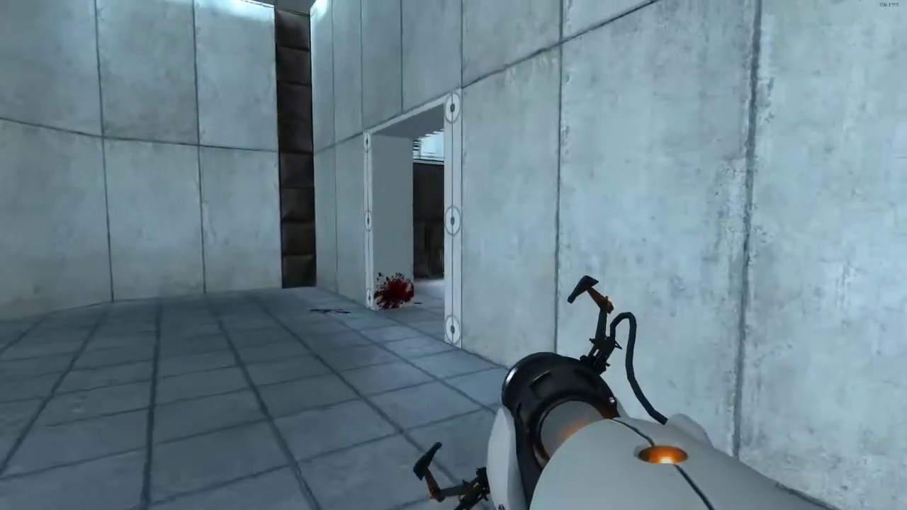
key(w)
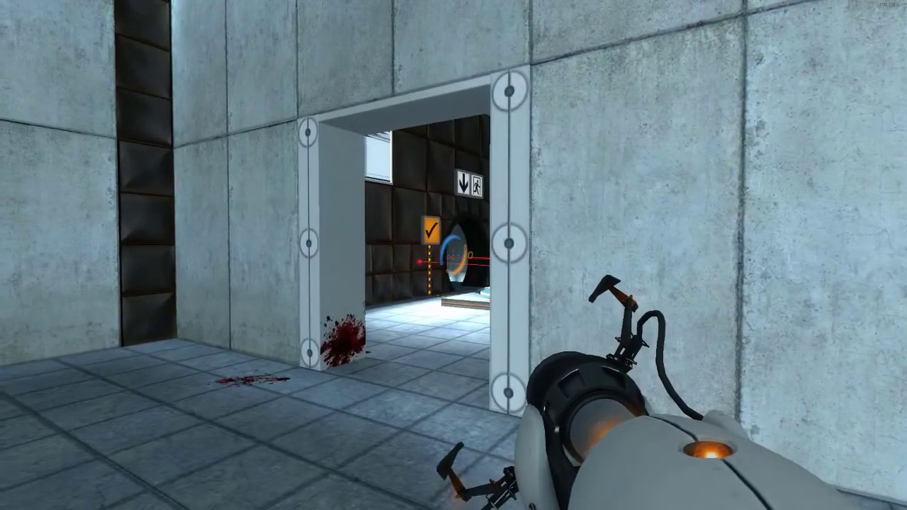
click(454, 255)
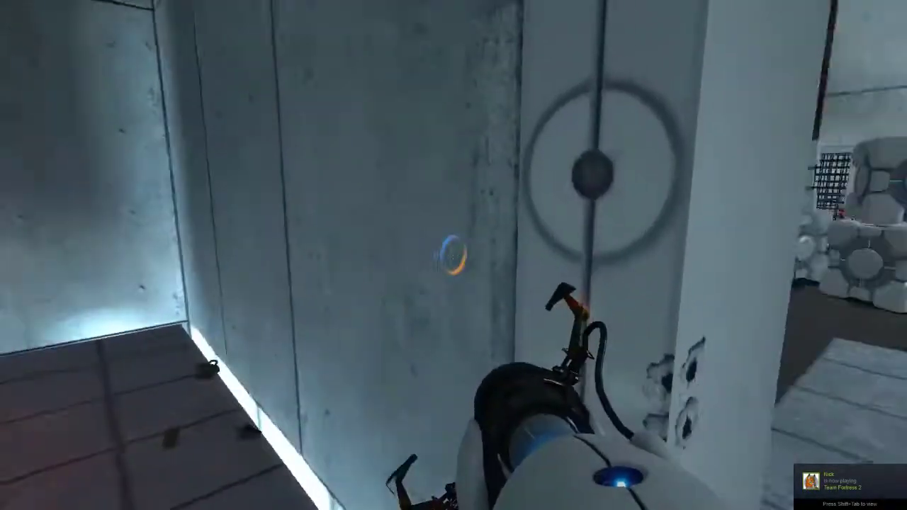
Open an orange portal on the side wall and walk through it along the grating
right_click(454, 255)
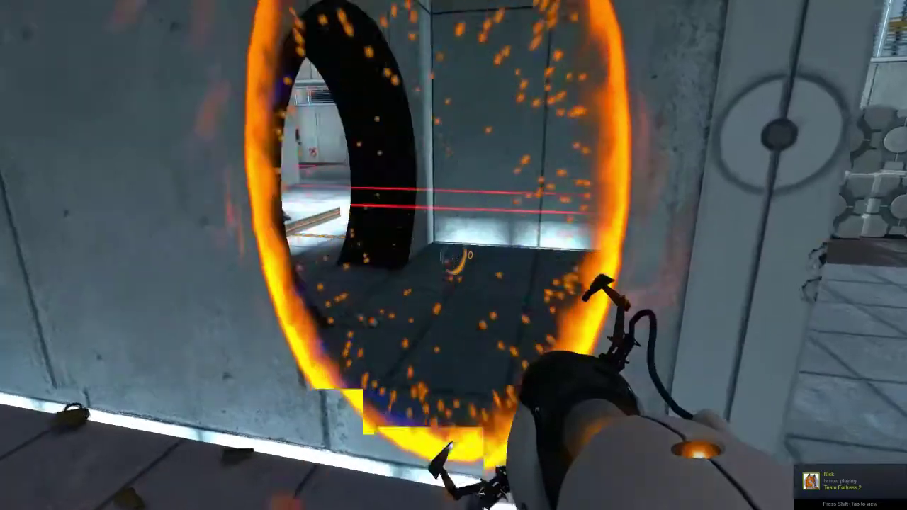
key(w)
key(w)
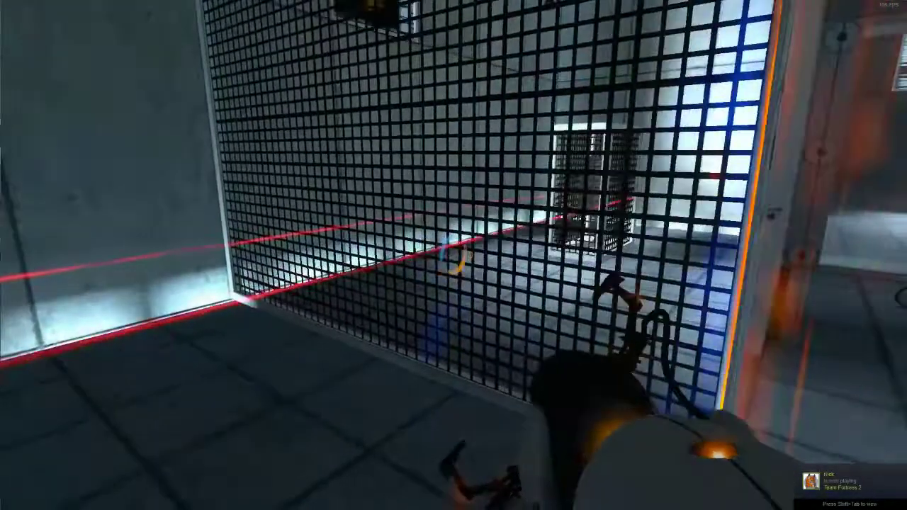
key(w)
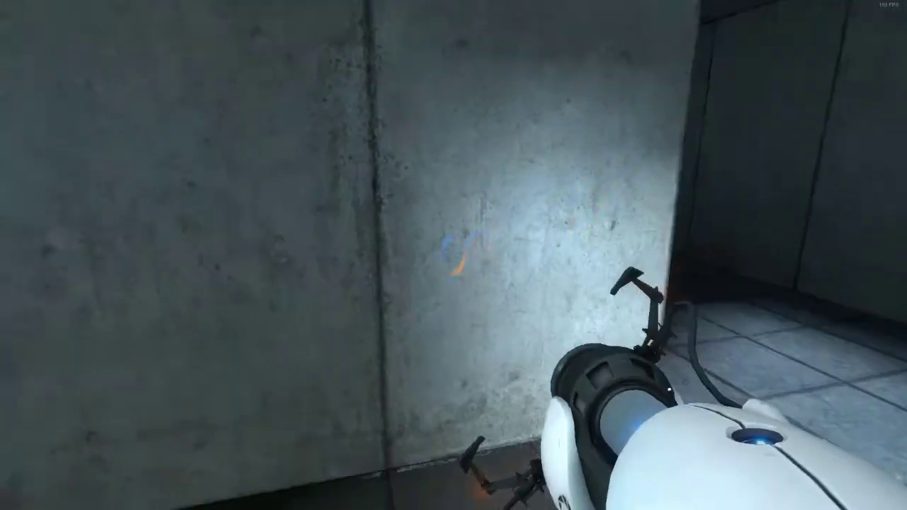
Open an orange portal on the concrete wall and walk through onto the exit elevator platform
right_click(454, 255)
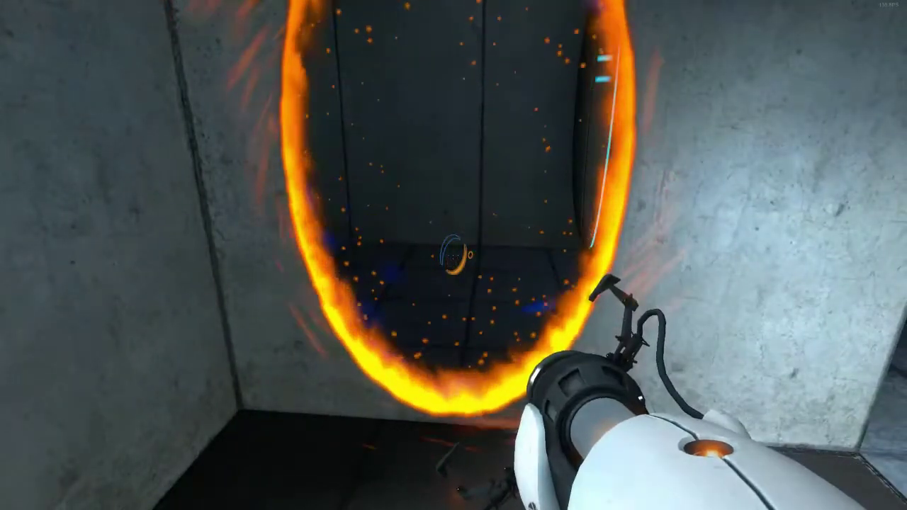
key(w)
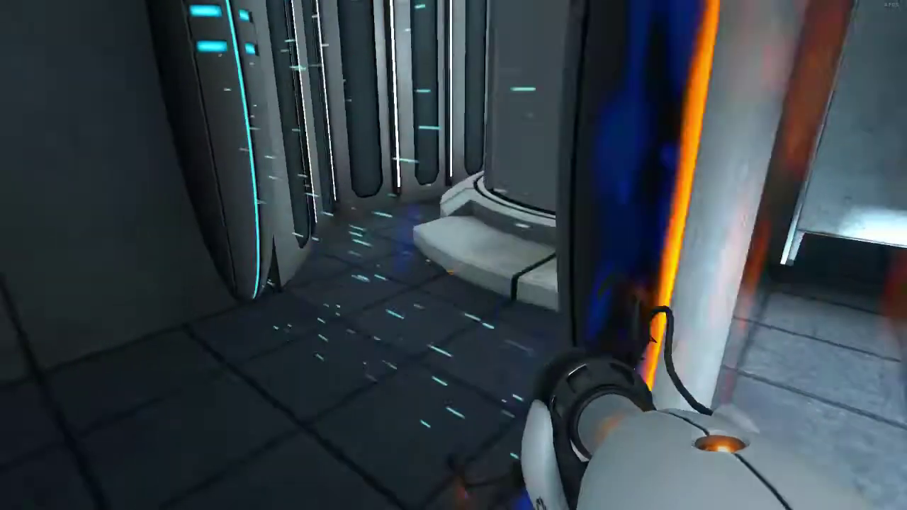
key(w)
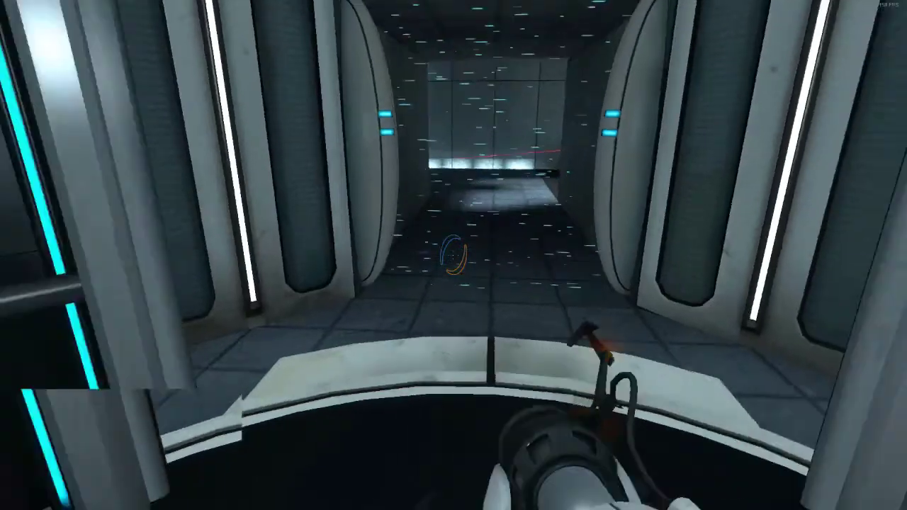